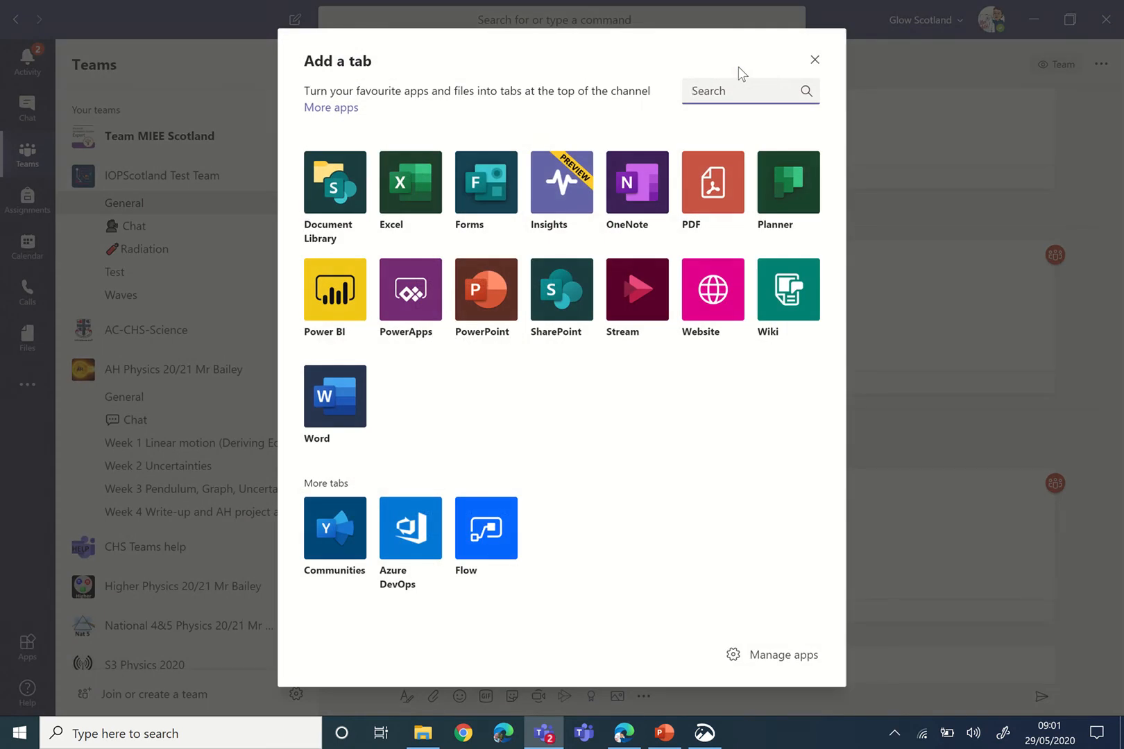
# Add the Insights app as a channel tab without posting to the channel about it.
pyautogui.click(562, 202)
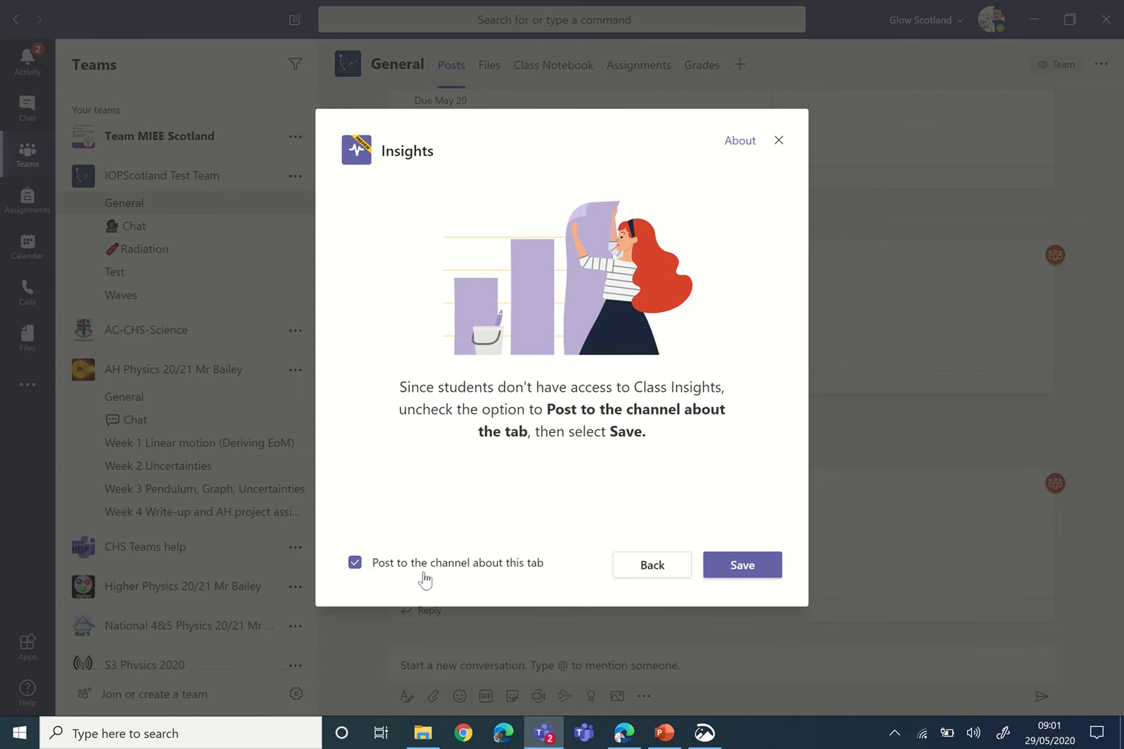
pyautogui.click(444, 565)
pyautogui.click(736, 575)
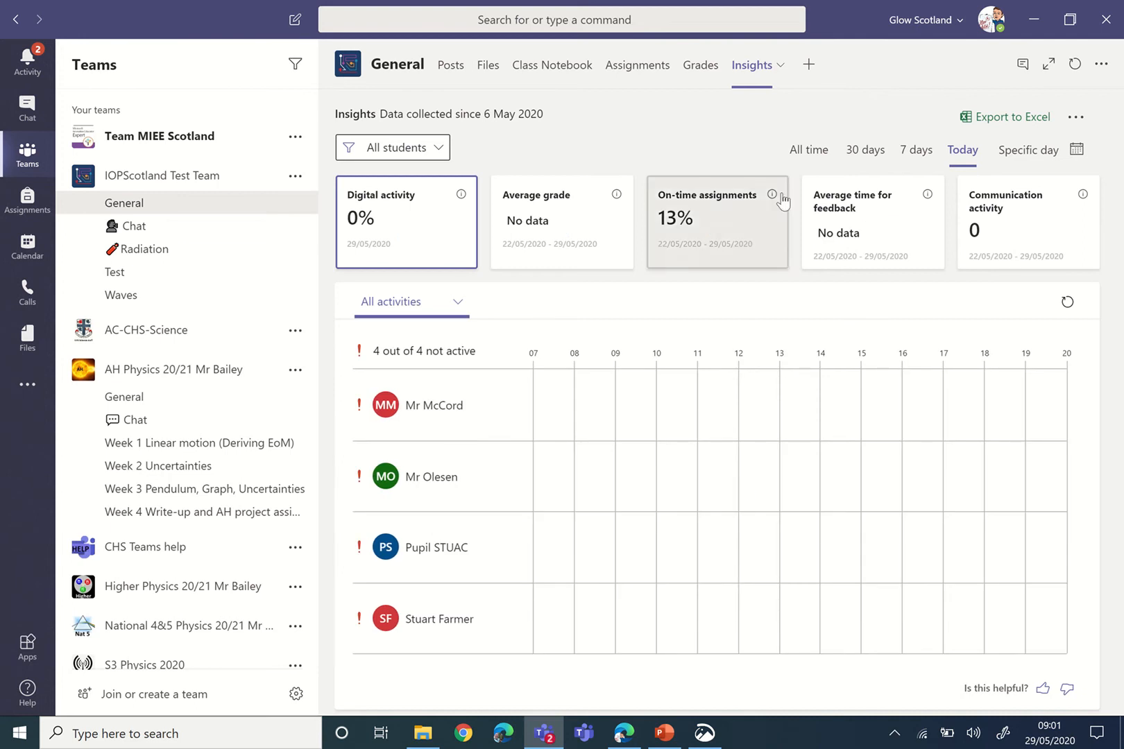
# Show the class insights for all time and export the data to Excel.
pyautogui.click(811, 154)
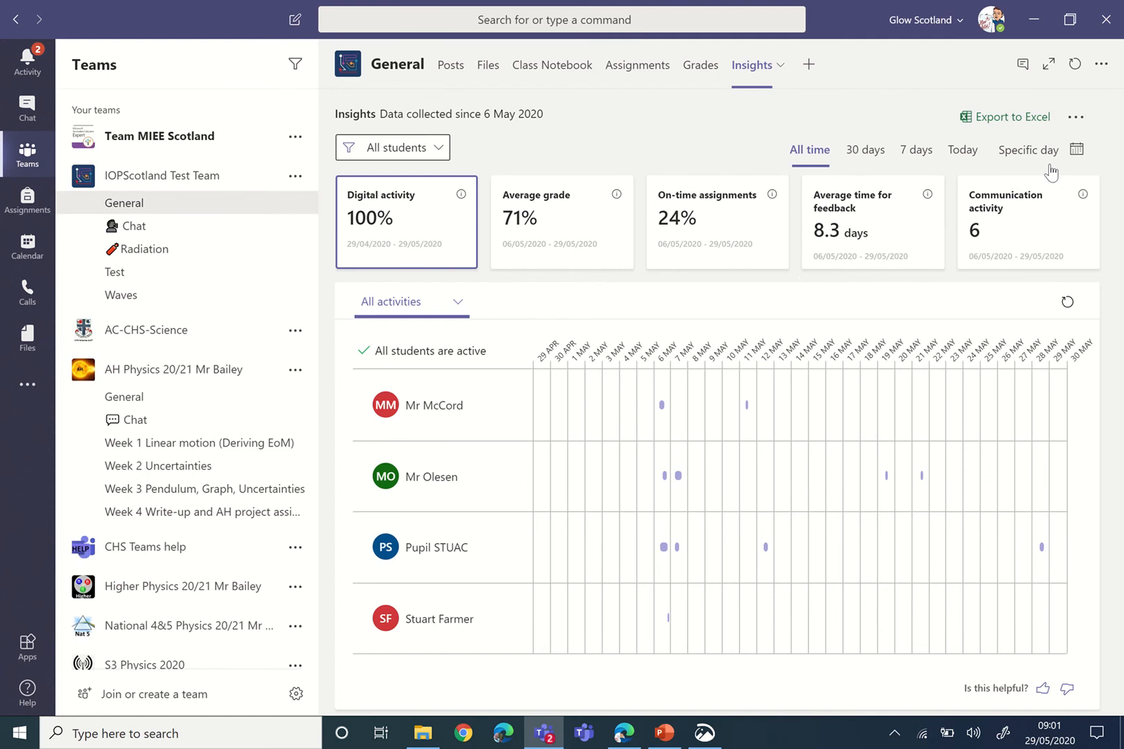
pyautogui.click(1007, 124)
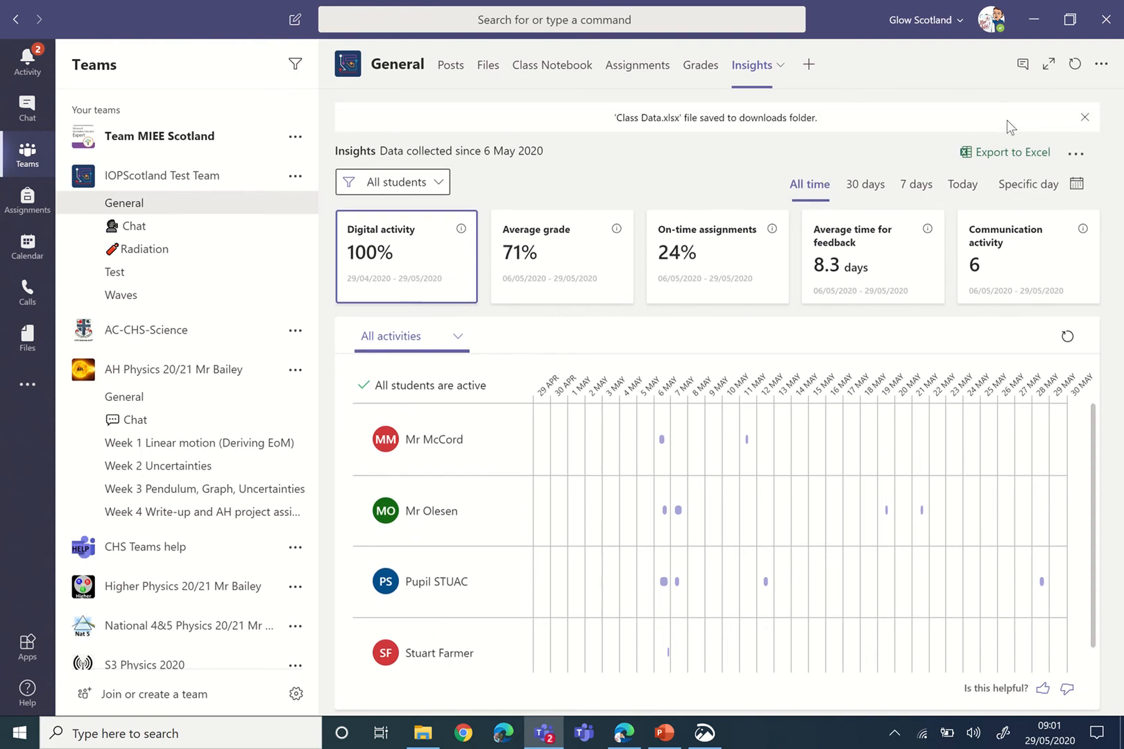
# Switch to File Explorer, open the exported Class Data (1) workbook from Downloads in Excel, and enable editing.
pyautogui.click(424, 742)
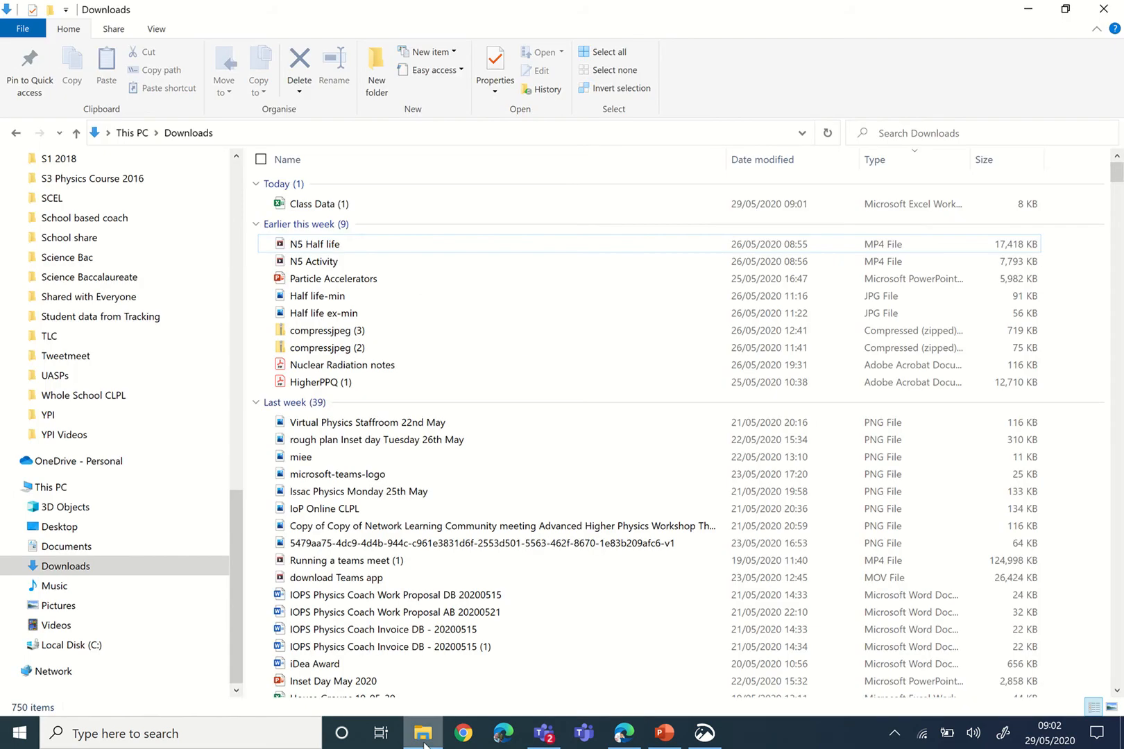
pyautogui.doubleClick(342, 205)
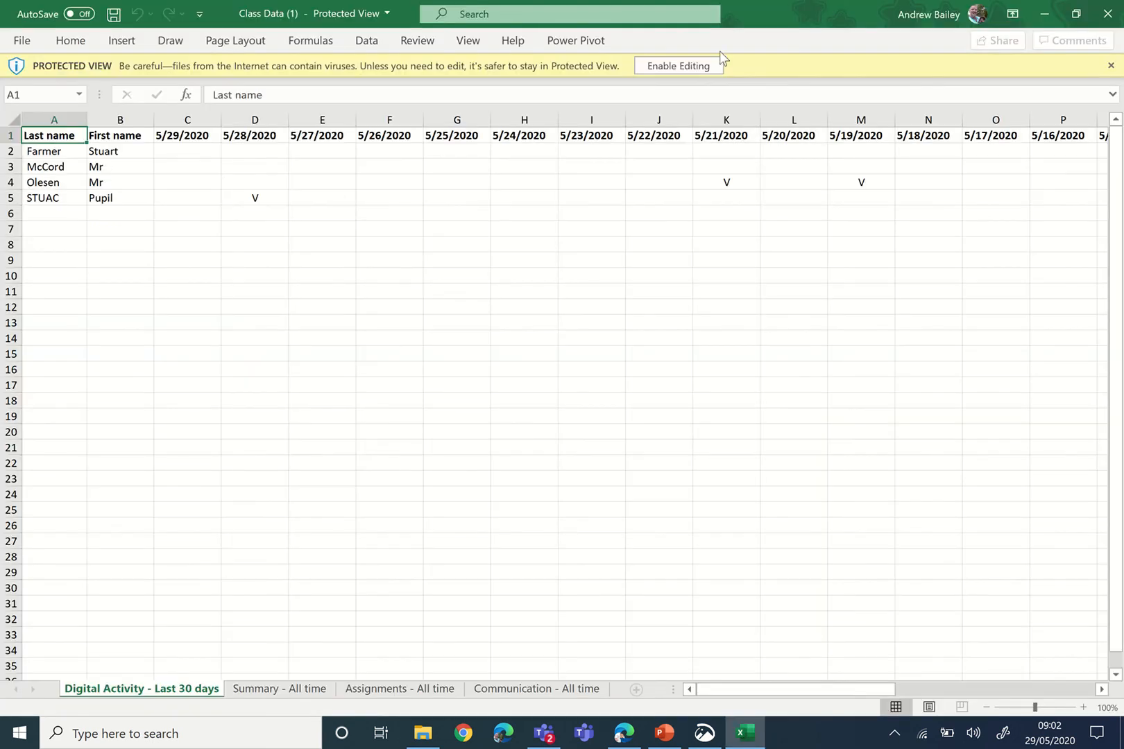
pyautogui.click(680, 64)
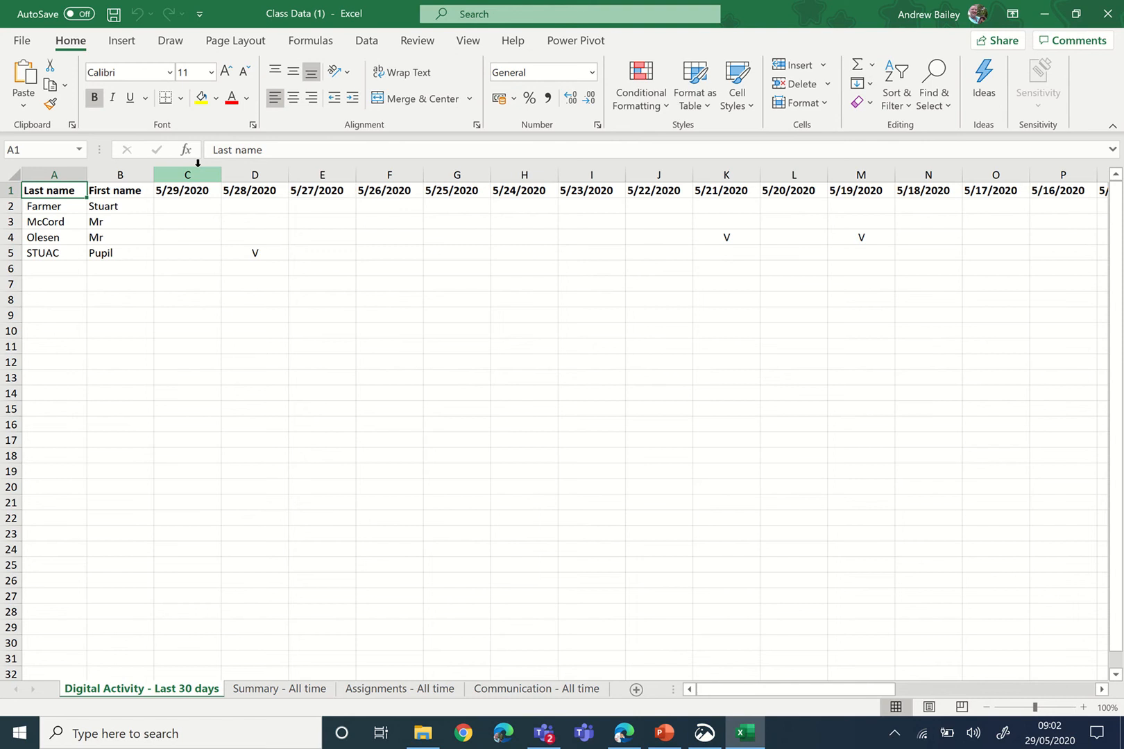
# Look through the date columns of the Digital Activity sheet, from 5/29/2020 back to 5/8/2020.
pyautogui.moveTo(198, 165); pyautogui.dragTo(548, 173)
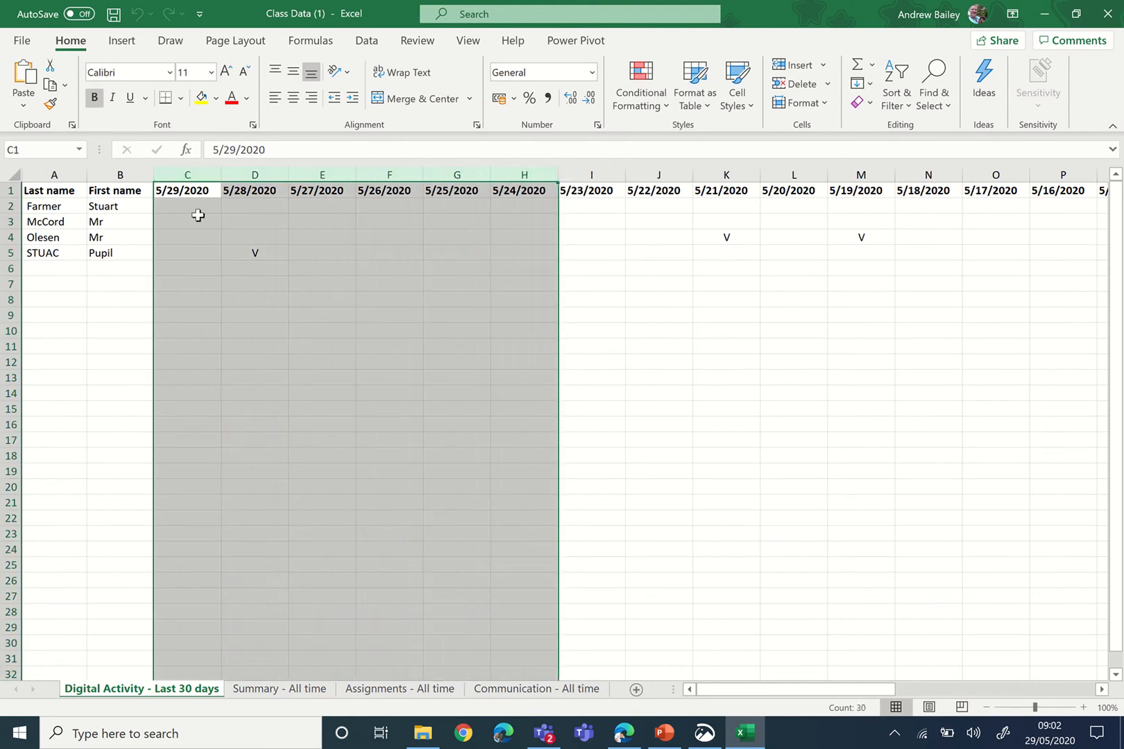
pyautogui.click(170, 192)
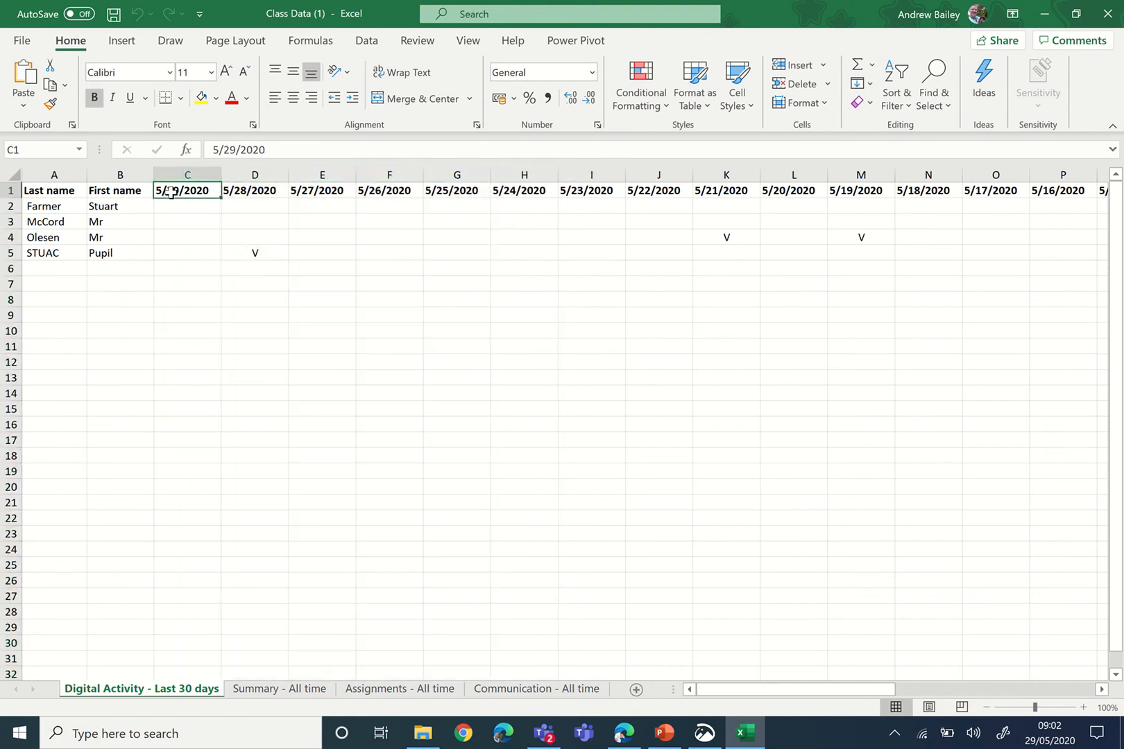
pyautogui.press('Right')
pyautogui.press('Right')
pyautogui.press('Right')
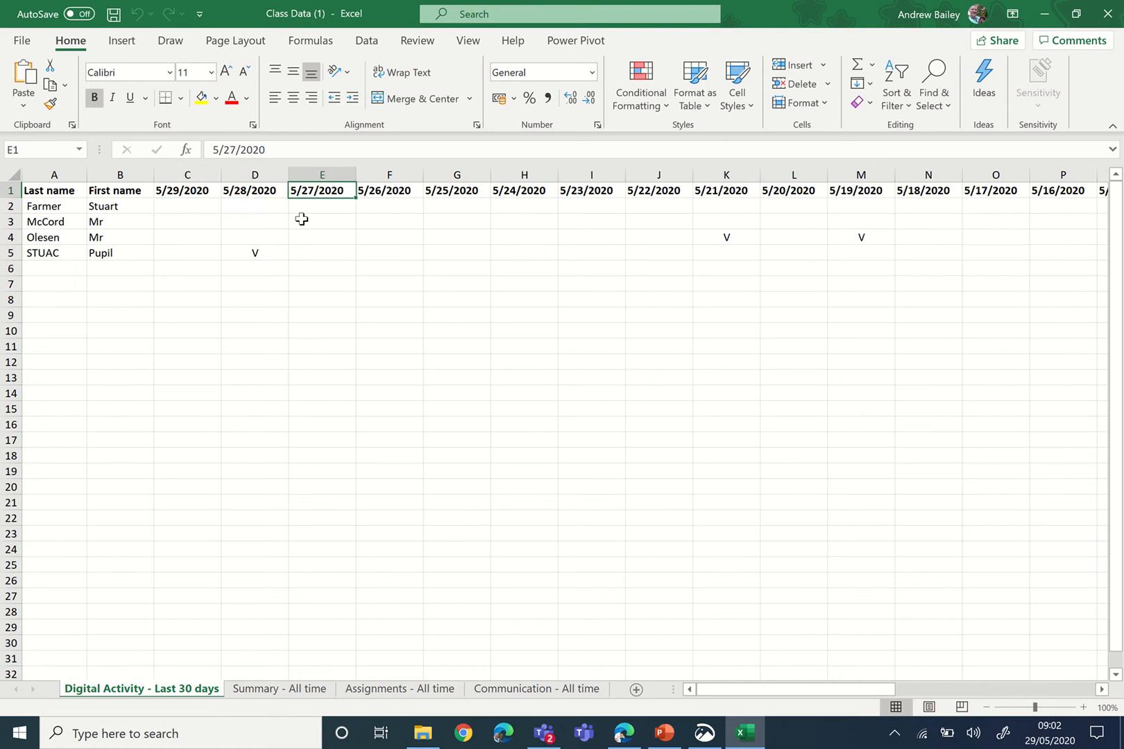
pyautogui.press('Right')
pyautogui.press('Right')
pyautogui.press('Right')
pyautogui.press('Right')
pyautogui.press('Right')
pyautogui.press('Right')
pyautogui.press('Right')
pyautogui.press('Right')
pyautogui.press('Right')
pyautogui.press('Right')
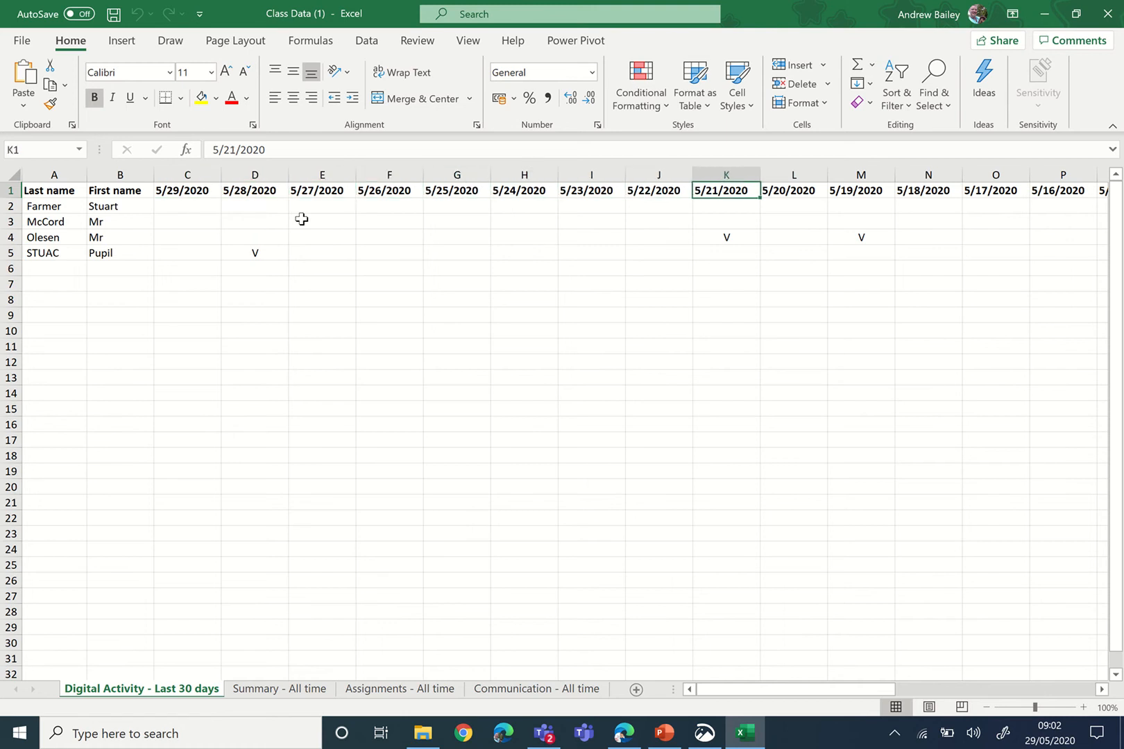
pyautogui.press('Right')
pyautogui.press('Right')
pyautogui.press('Right')
pyautogui.press('Right')
pyautogui.press('Right')
pyautogui.press('Right')
pyautogui.press('Right')
pyautogui.press('Right')
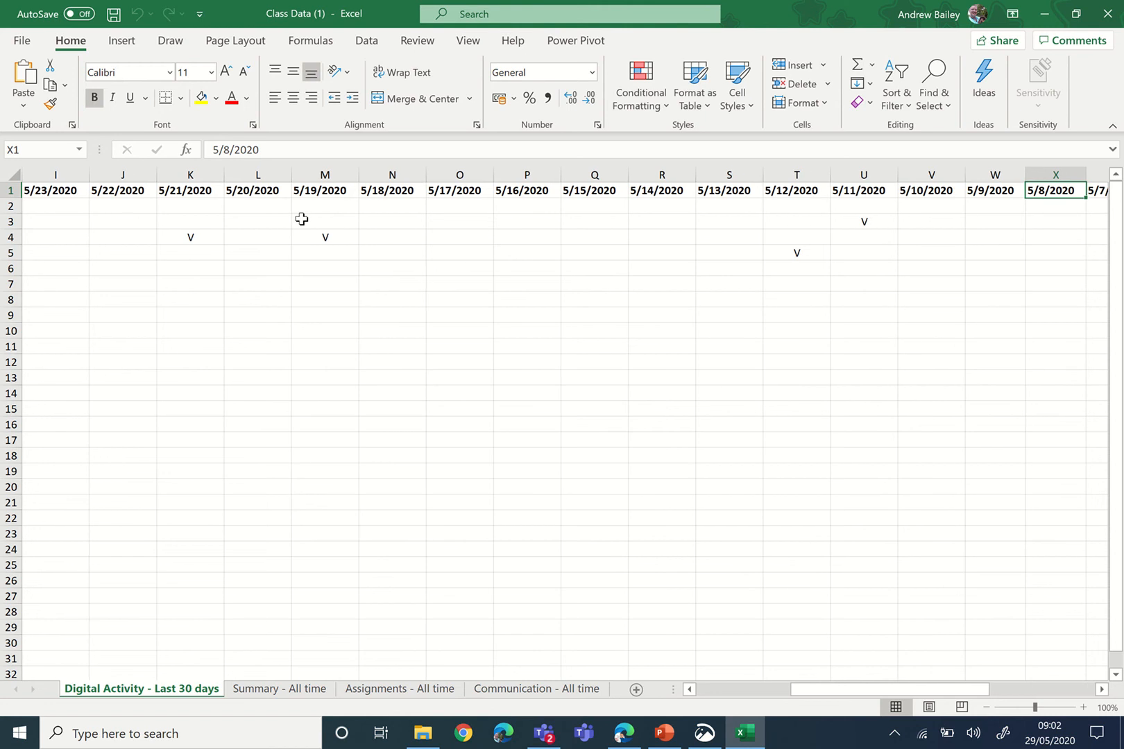
# Insert a blank column before the 5/15/2020 column on the Digital Activity sheet.
pyautogui.click(590, 173)
pyautogui.rightClick(589, 172)
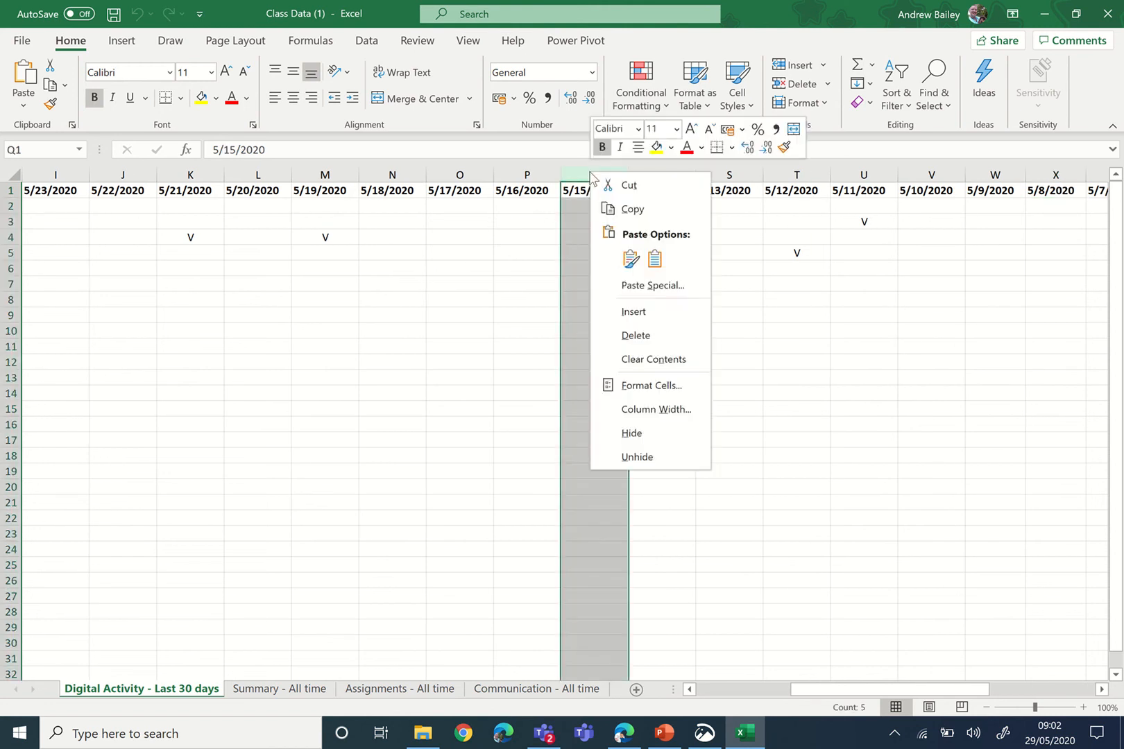
pyautogui.click(631, 310)
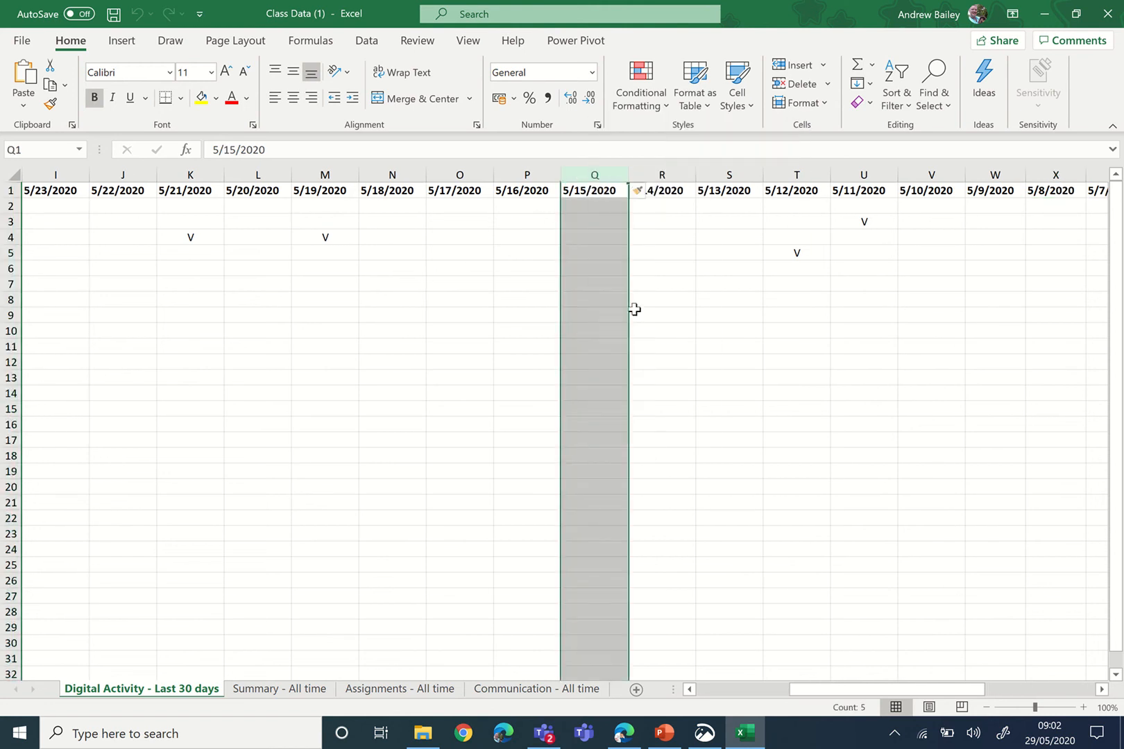
# Enter a COUNTIF formula in cell Q2 that counts the "V" entries in the range C2:P2.
pyautogui.moveTo(587, 208); pyautogui.dragTo(587, 221)
pyautogui.click(588, 210)
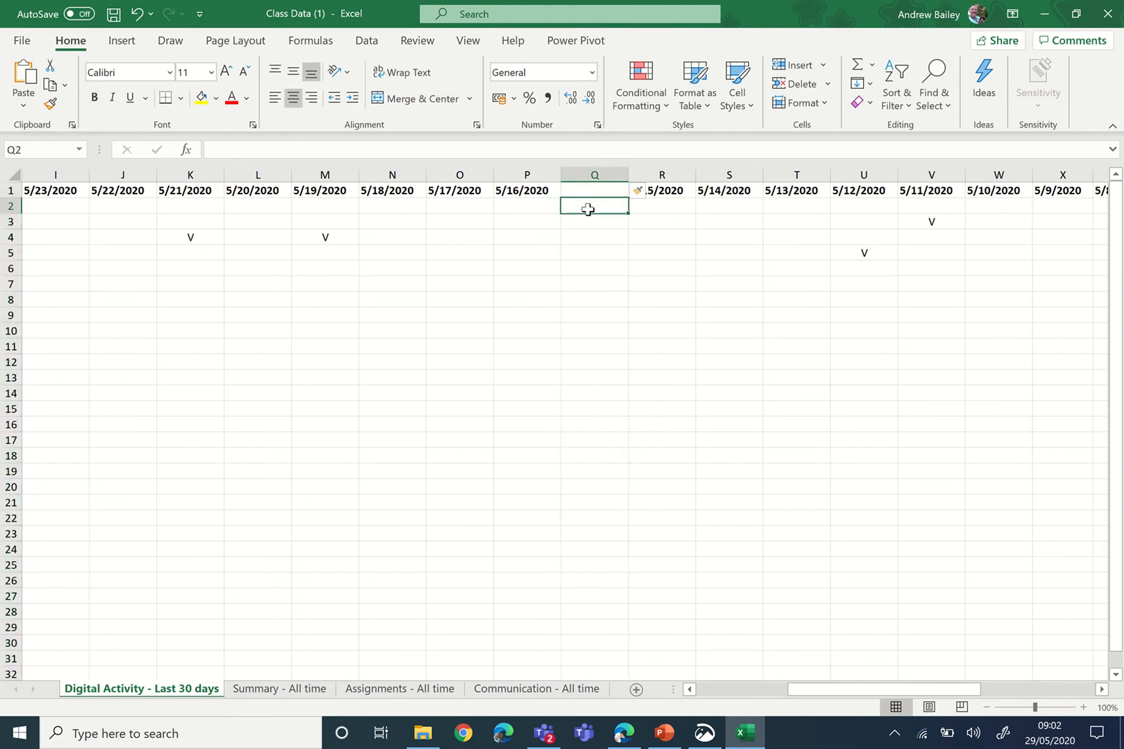
pyautogui.write('=')
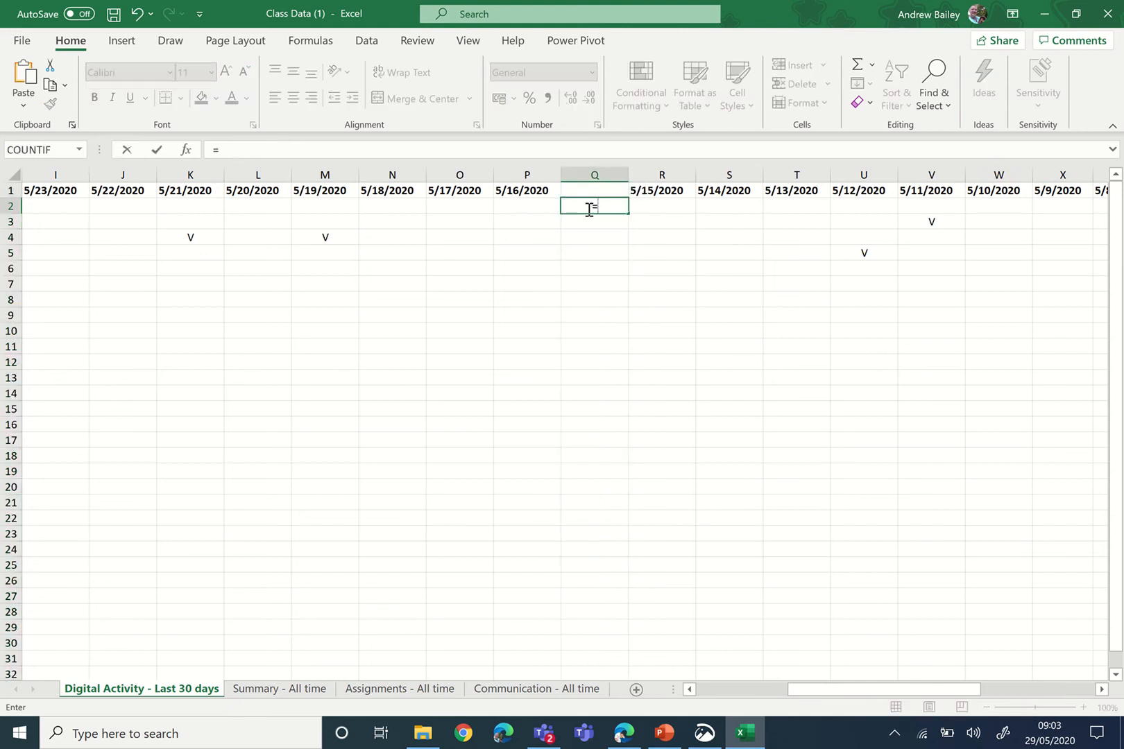
pyautogui.write('count')
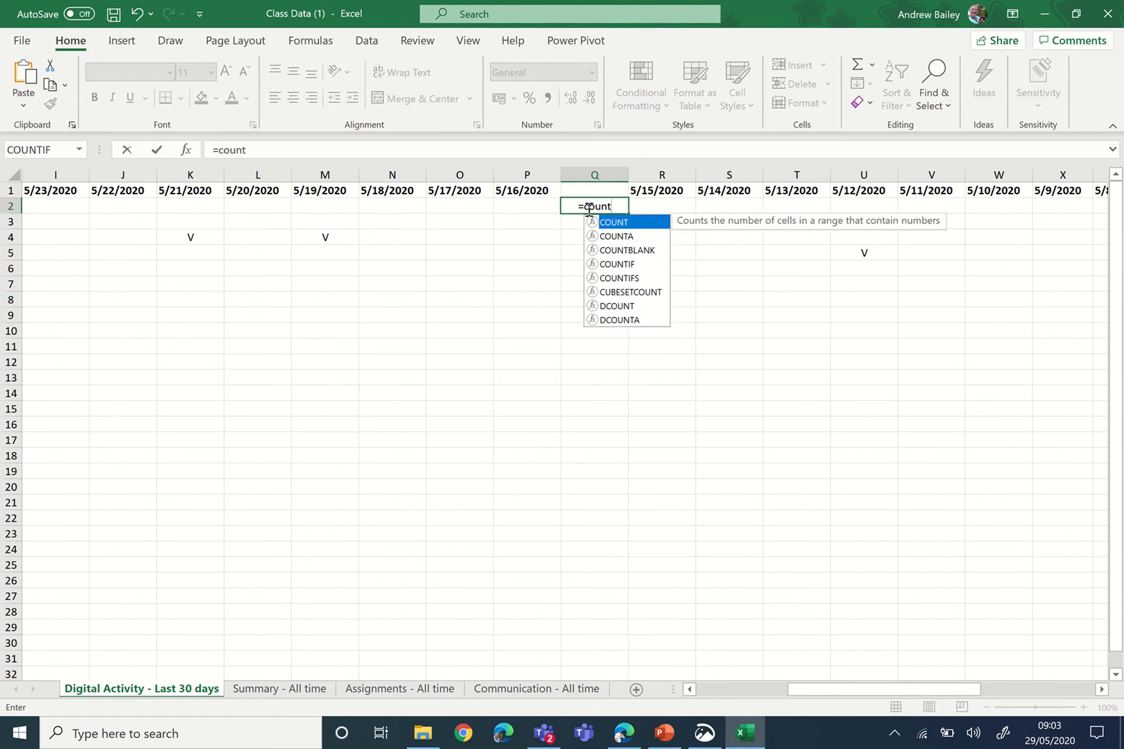
pyautogui.write('if(')
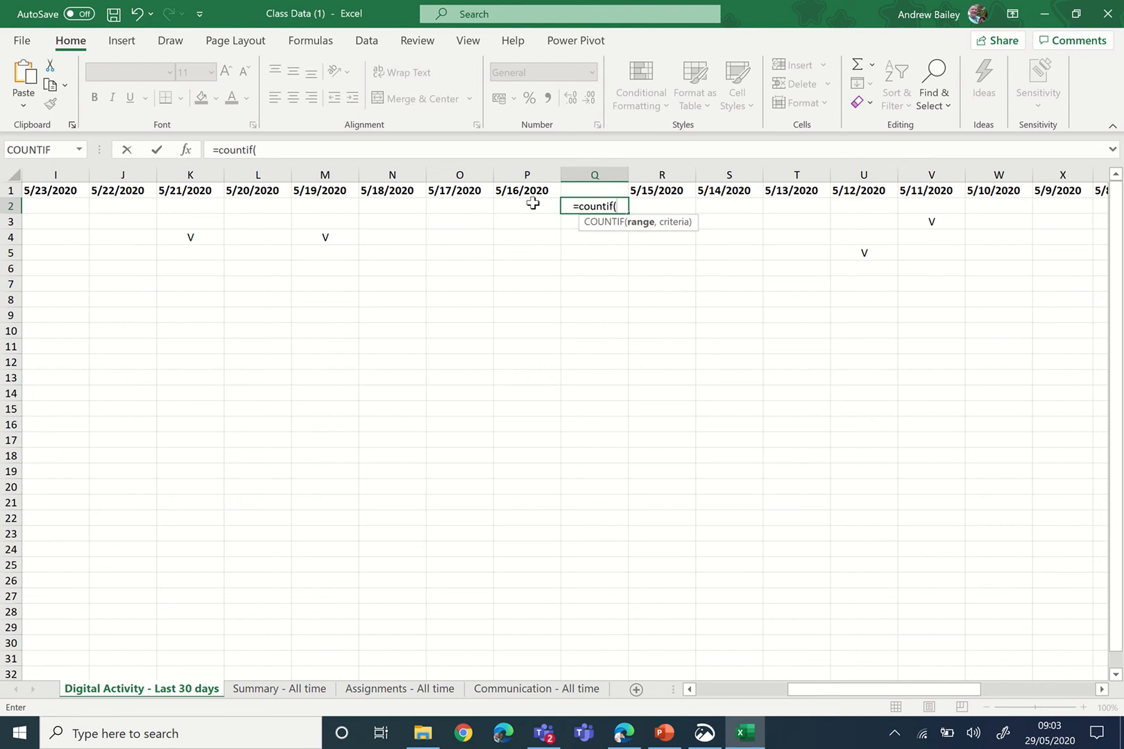
pyautogui.click(496, 201)
pyautogui.moveTo(496, 201); pyautogui.dragTo(183, 207)
pyautogui.click(294, 151)
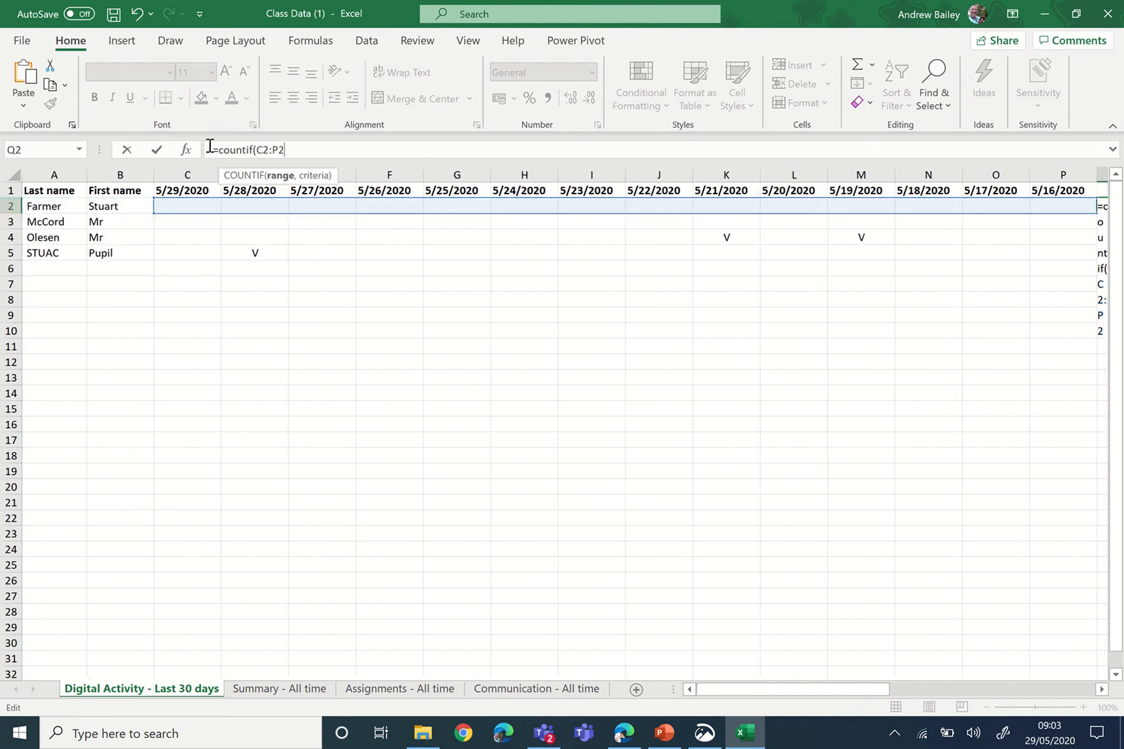
pyautogui.click(186, 150)
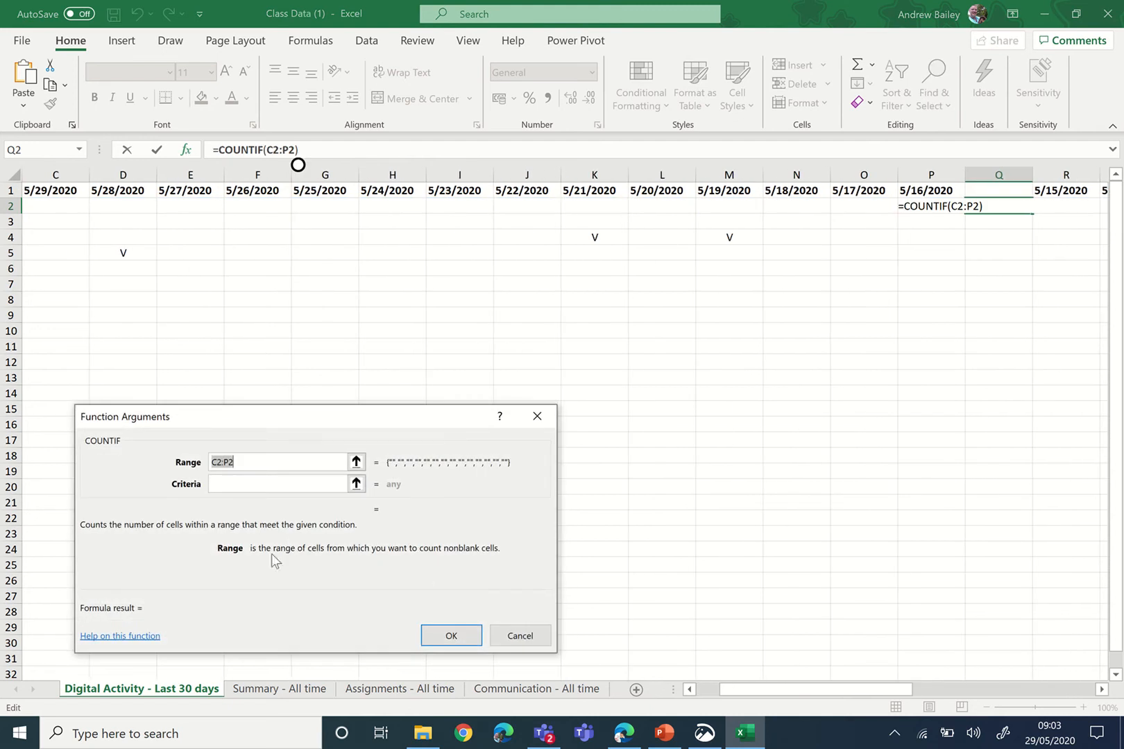
pyautogui.click(283, 484)
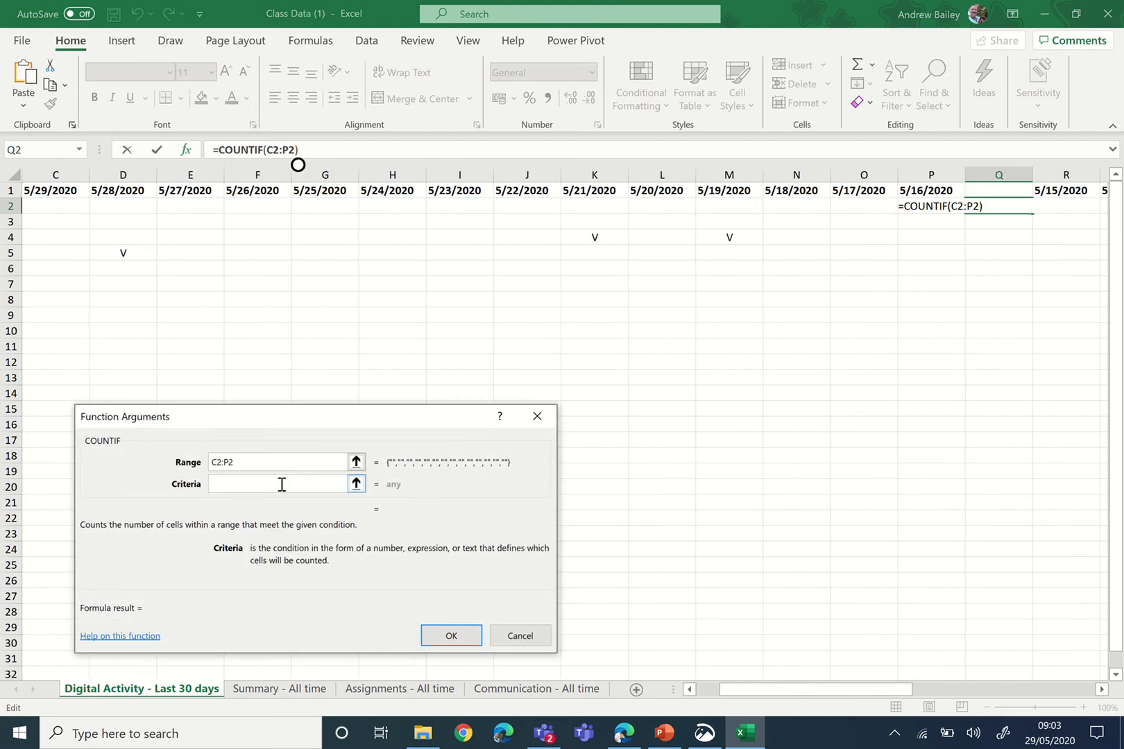
pyautogui.write('"V"')
pyautogui.click(451, 636)
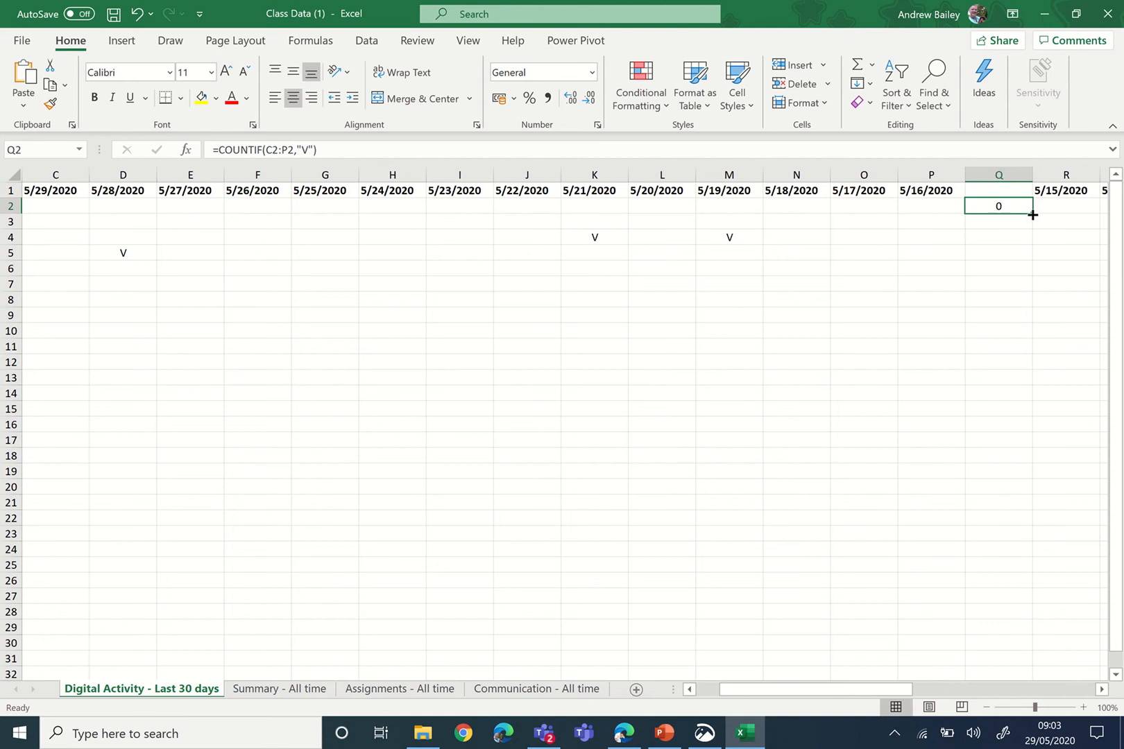
# Fill the COUNTIF formula down column Q to row 5, covering every student.
pyautogui.moveTo(1032, 215); pyautogui.dragTo(1028, 237)
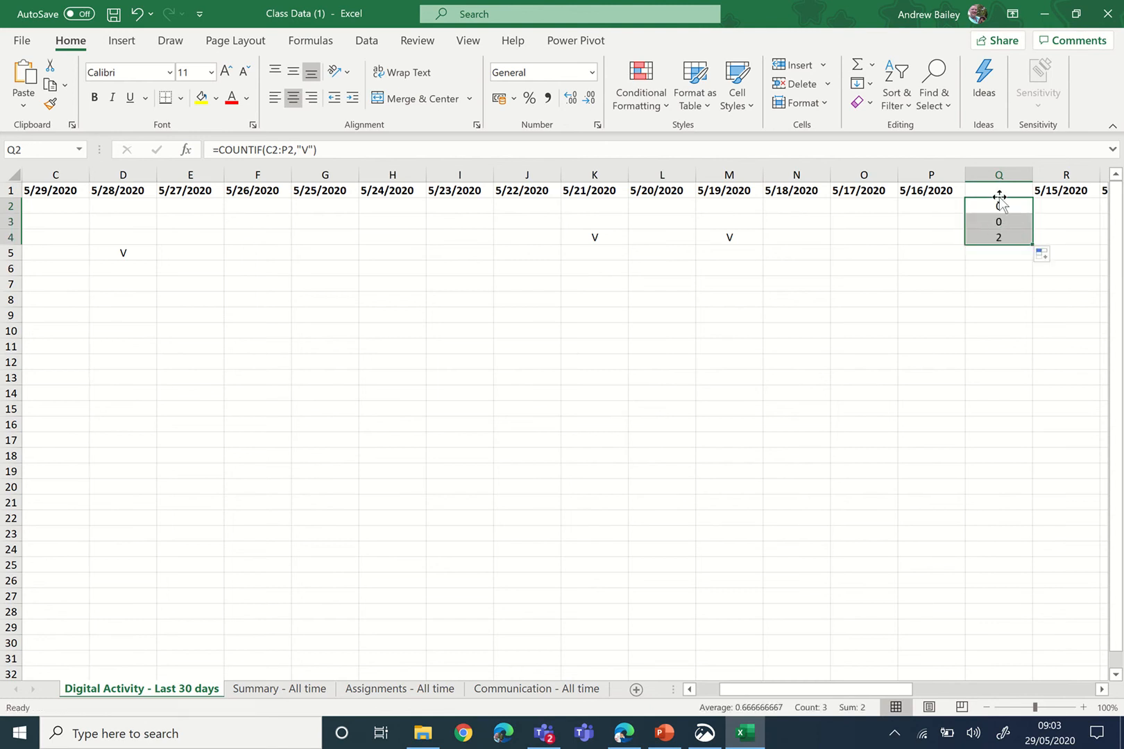
pyautogui.click(999, 221)
pyautogui.click(999, 236)
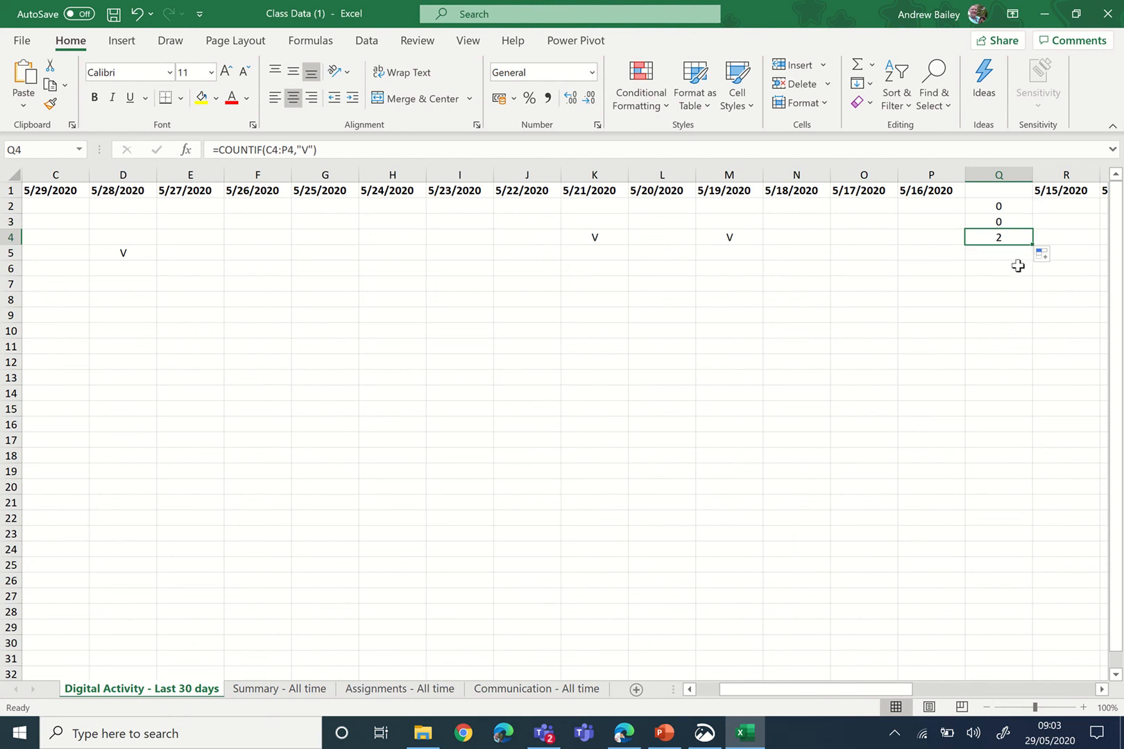
pyautogui.moveTo(1032, 251); pyautogui.dragTo(1028, 263)
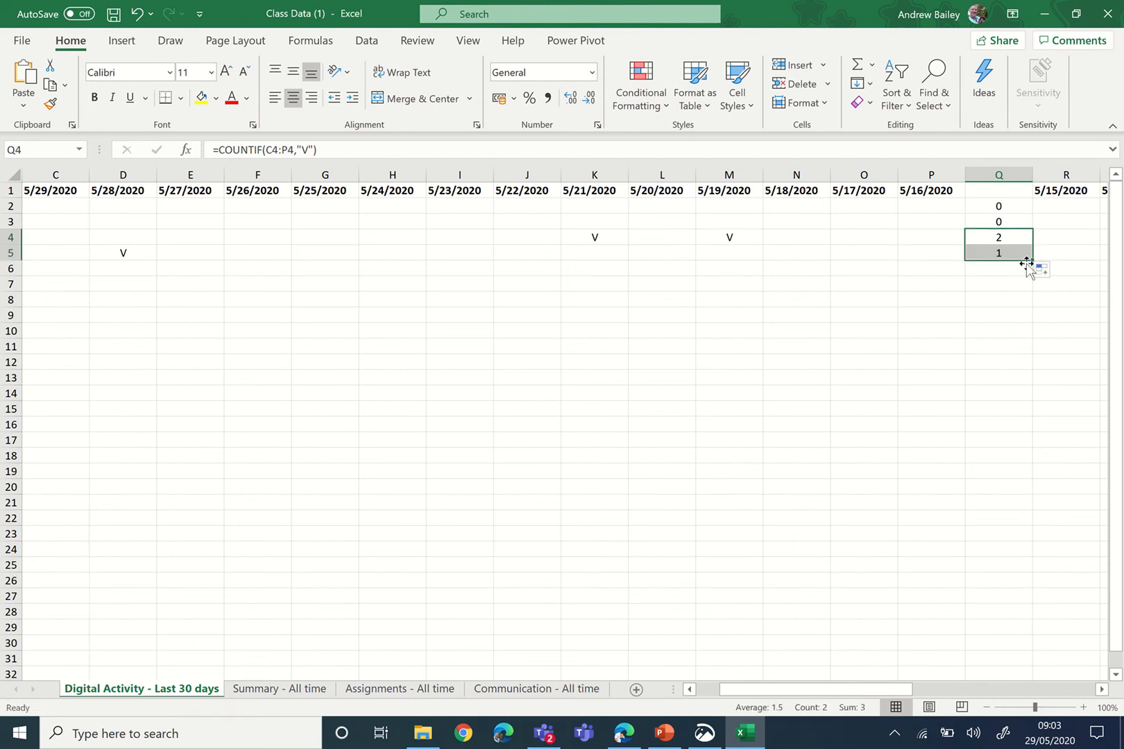
pyautogui.click(989, 281)
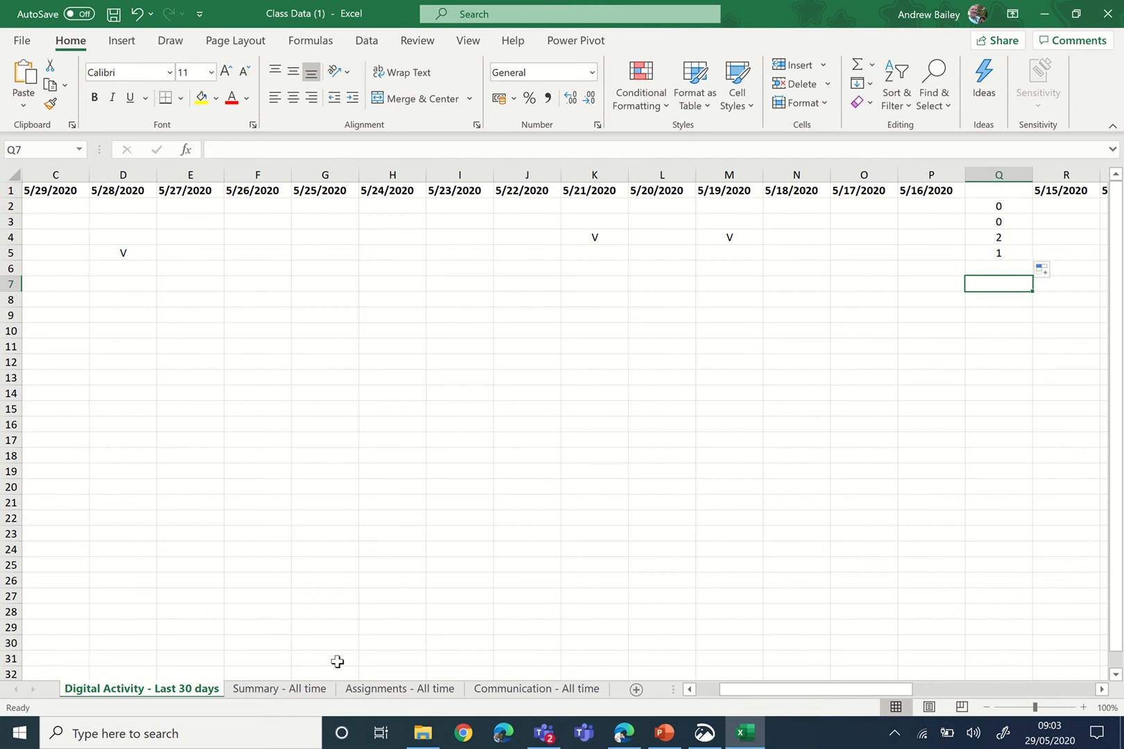
# On the Summary - All time sheet, sort the student table by number of missing assignments, largest to smallest.
pyautogui.click(278, 694)
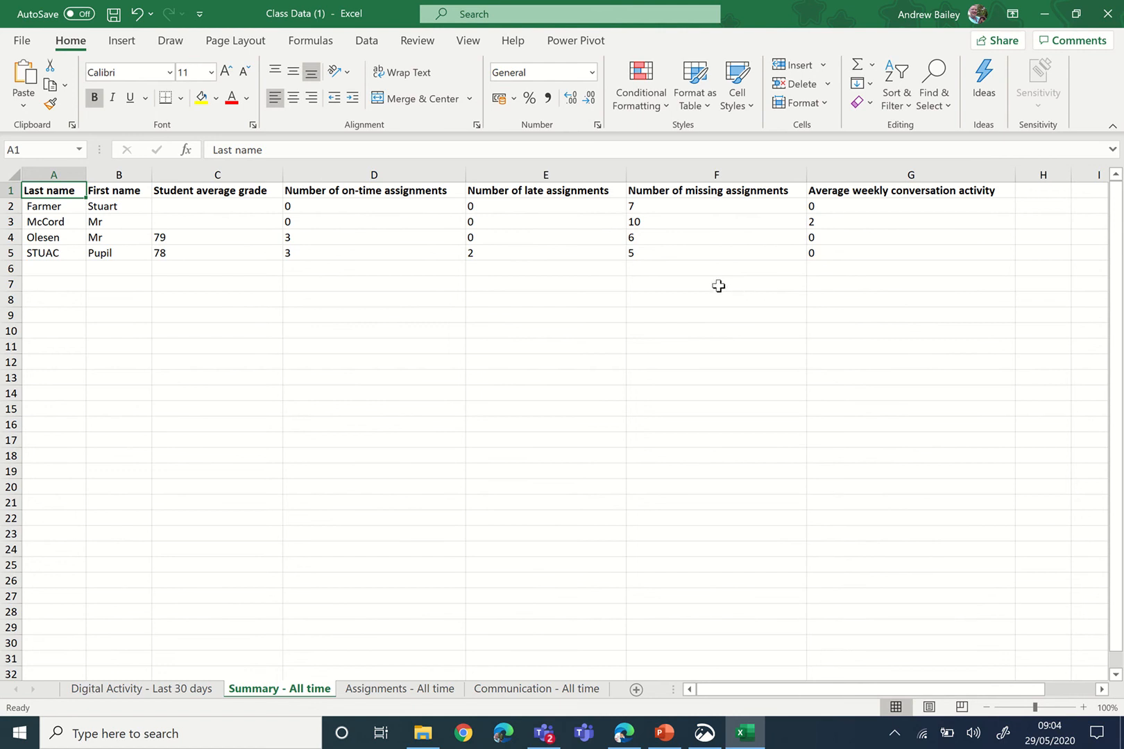
pyautogui.moveTo(863, 256); pyautogui.dragTo(50, 194)
pyautogui.click(898, 105)
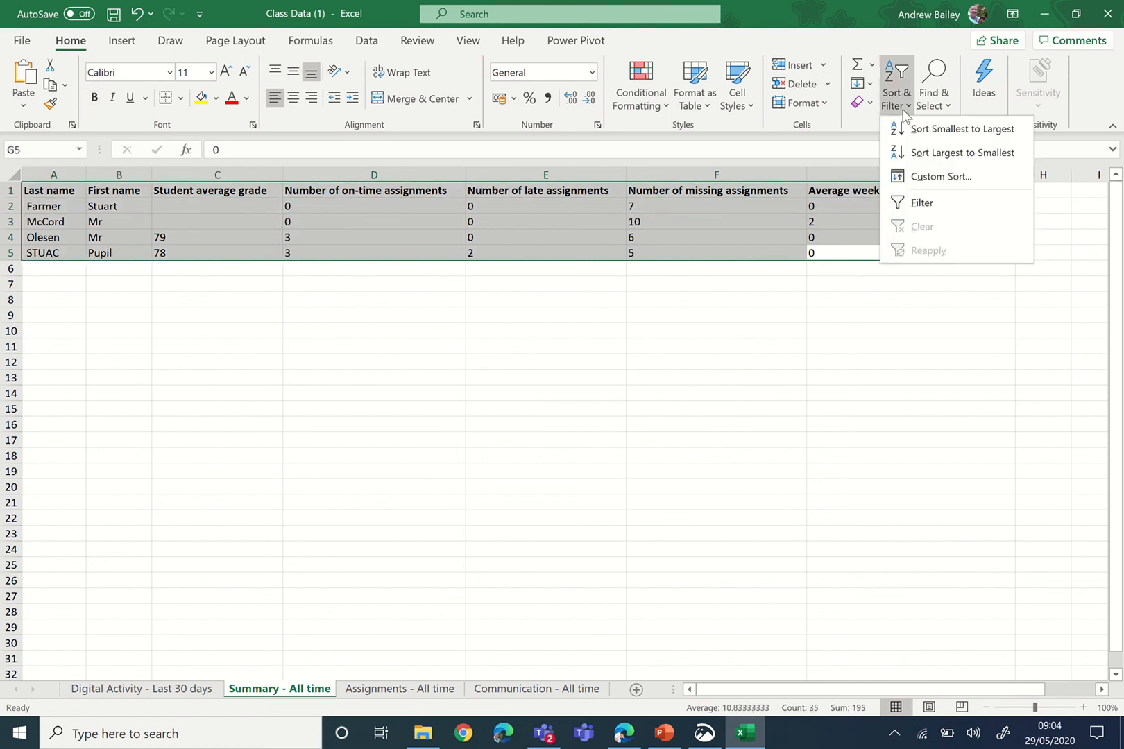
pyautogui.click(912, 176)
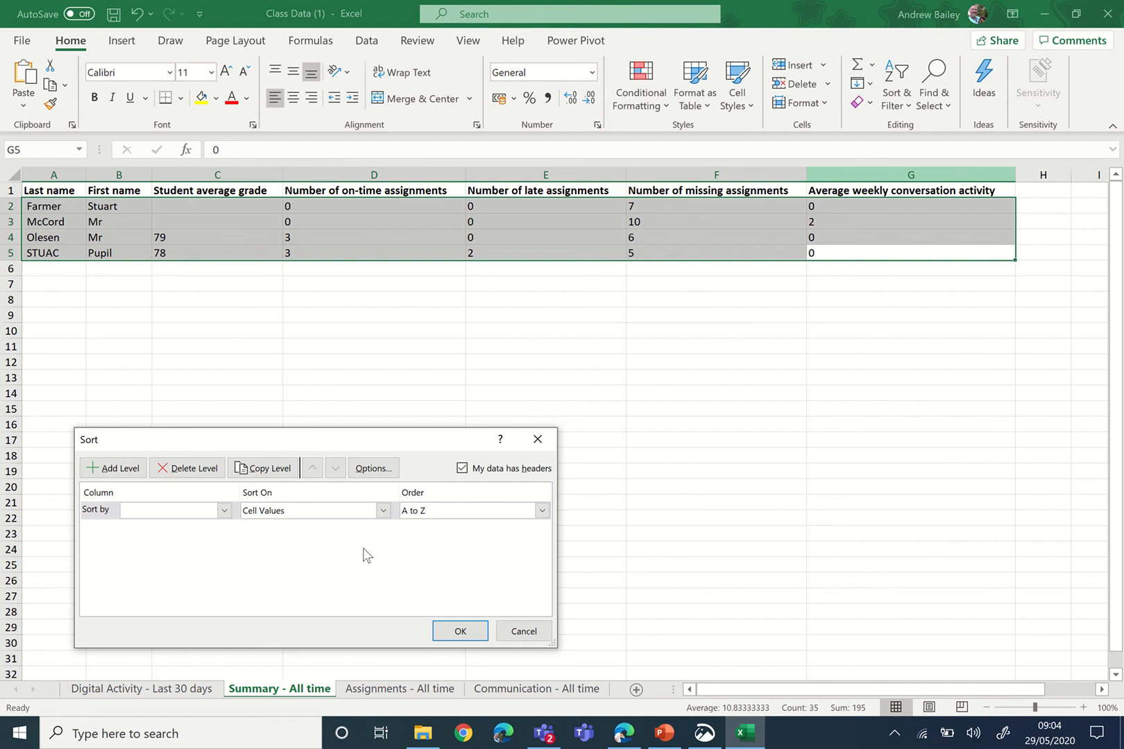
pyautogui.click(224, 512)
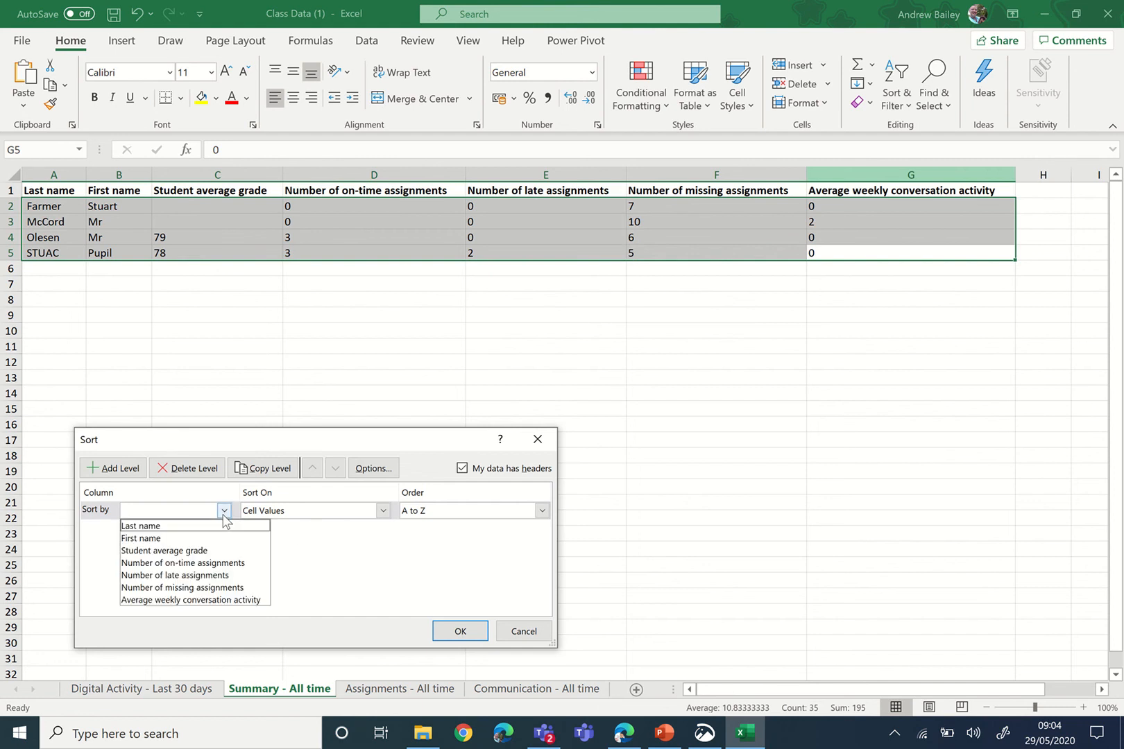
pyautogui.click(238, 589)
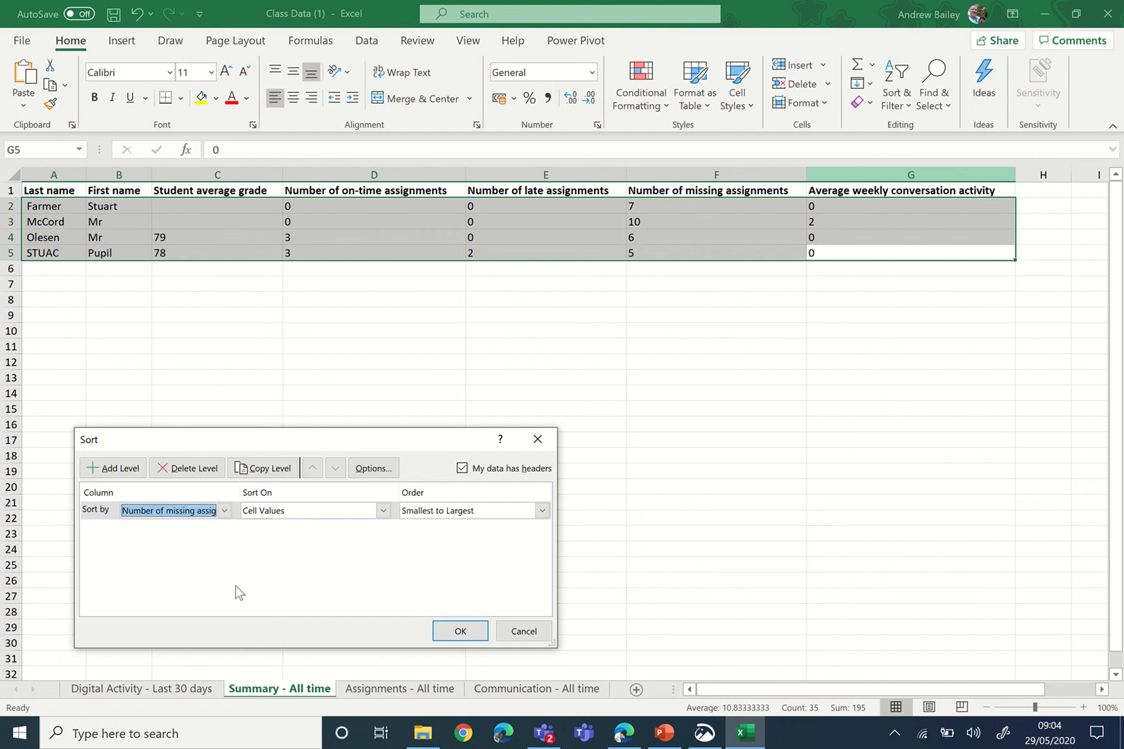
pyautogui.click(458, 512)
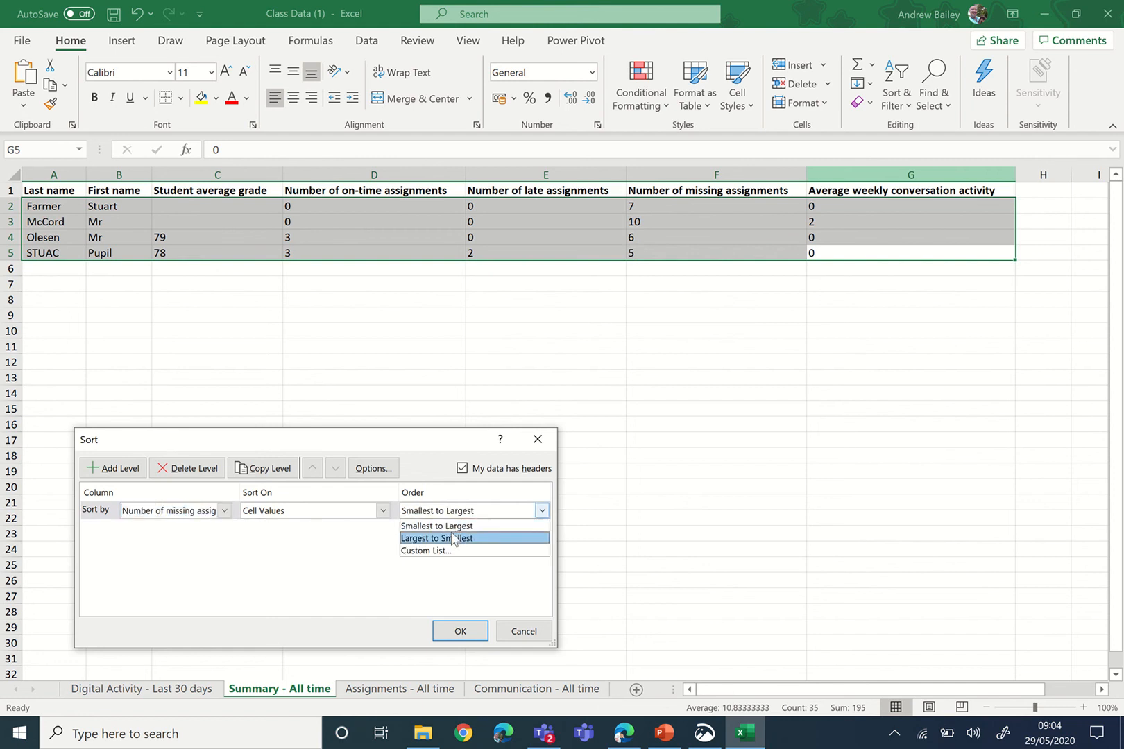
pyautogui.click(455, 538)
pyautogui.click(453, 628)
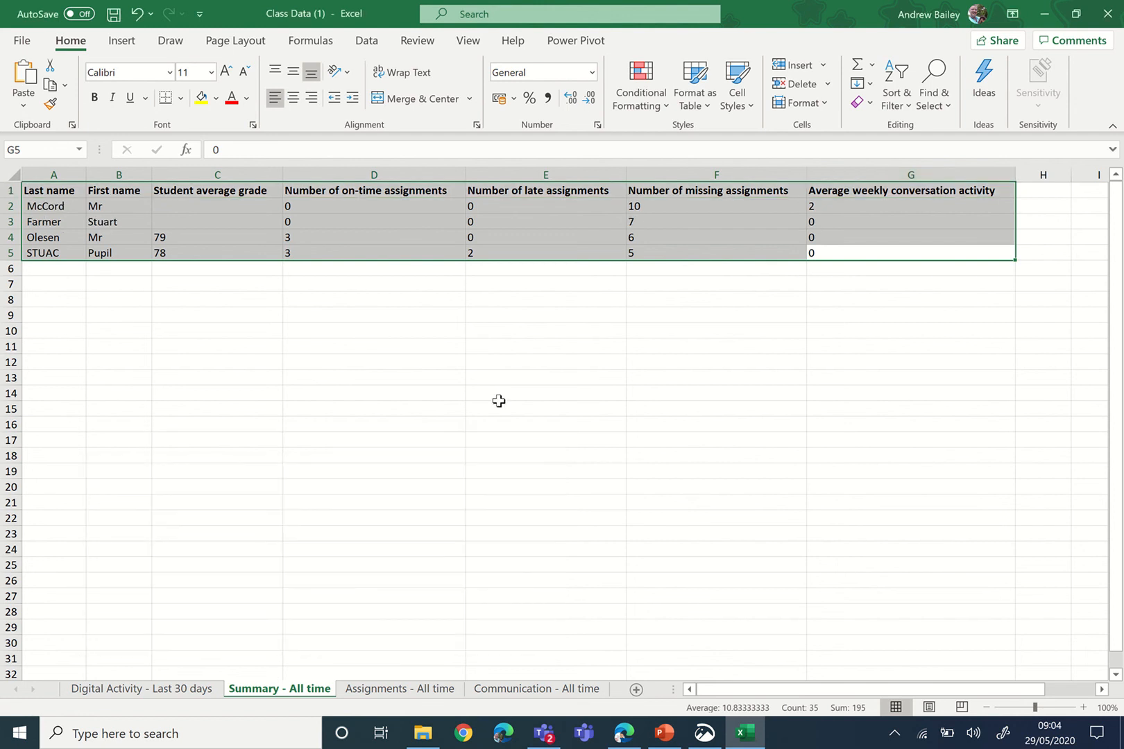
pyautogui.click(648, 286)
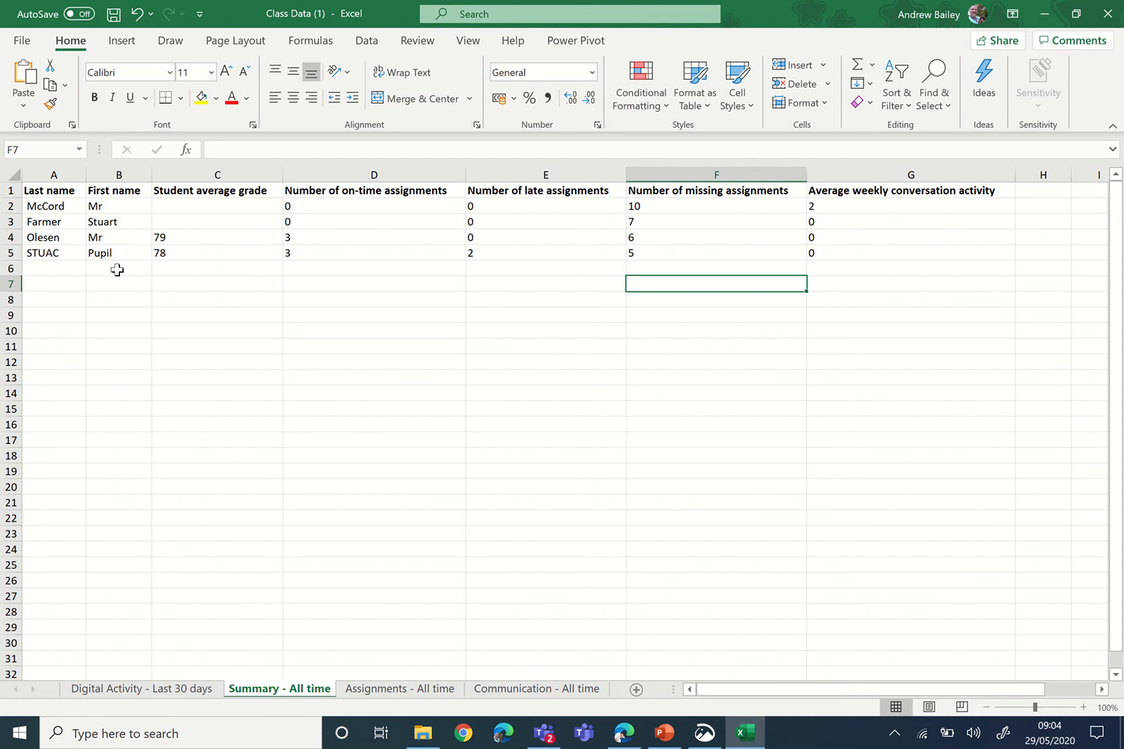
# Open the Assignments - All time sheet to examine each student's assignments and turn-in status.
pyautogui.click(383, 689)
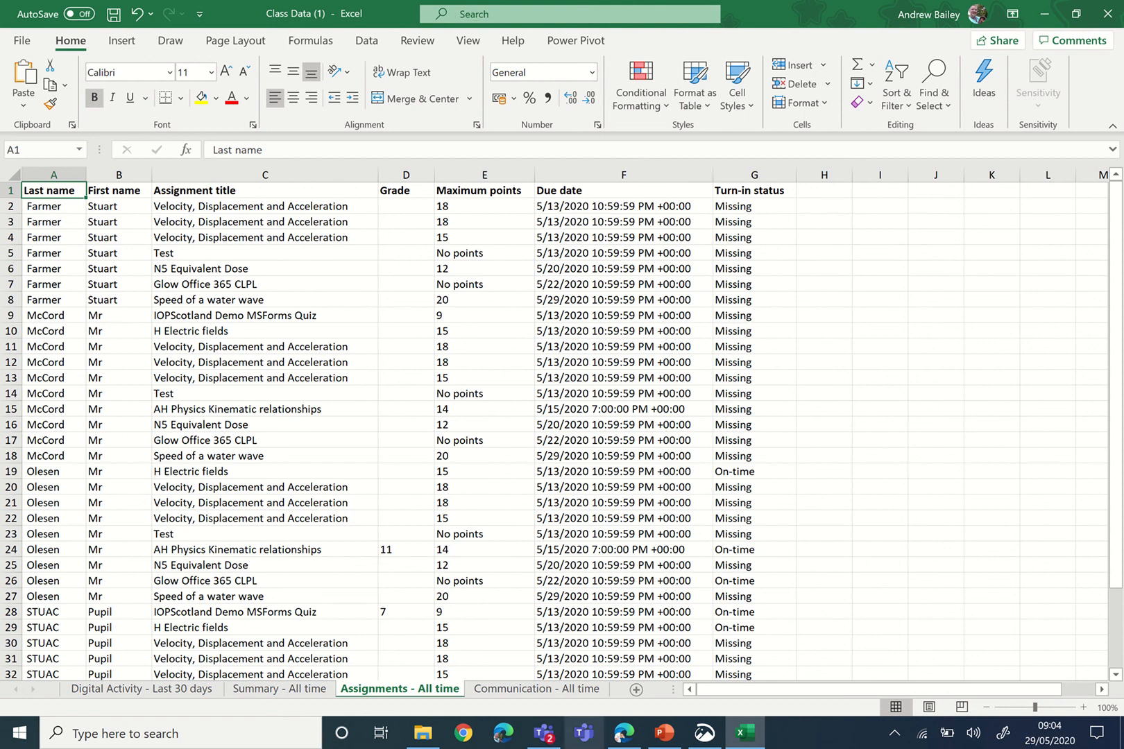
# Open the Communication - All time sheet to examine posts, replies and reactions per student.
pyautogui.click(539, 689)
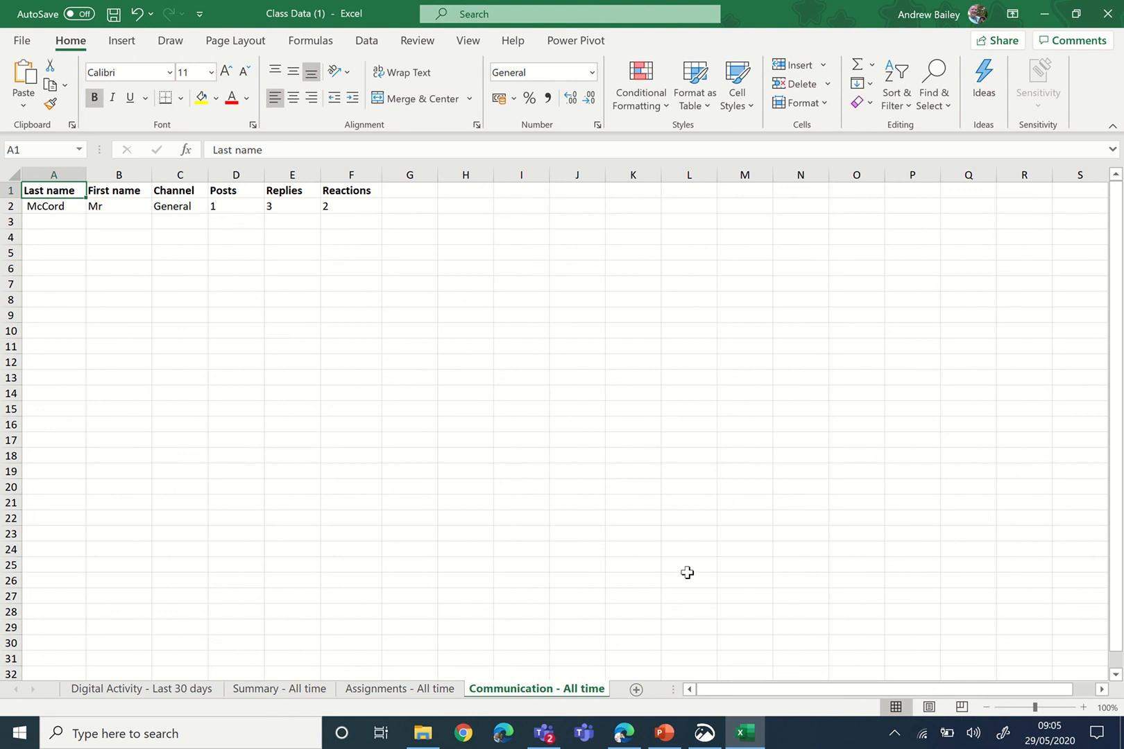
# Switch to Teams, export the General channel's grades to Excel, and open the "IOPScotland Test Team marks - 29-05-2020, 09-05" file from Downloads.
pyautogui.click(545, 737)
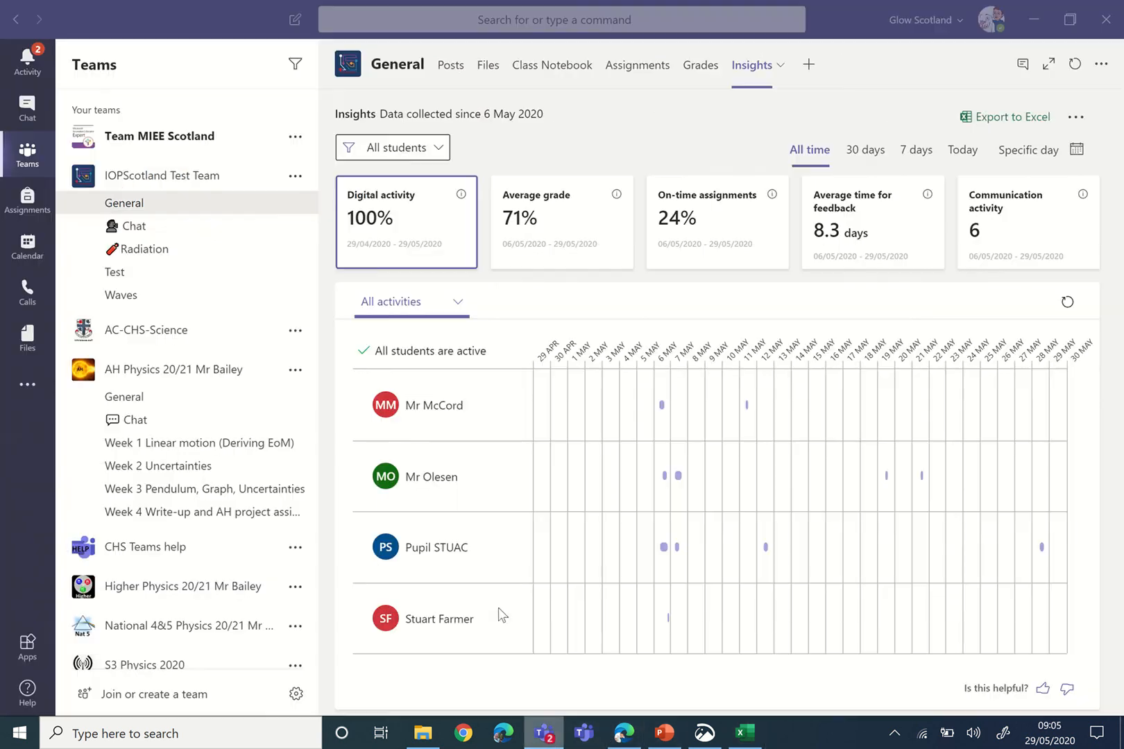
pyautogui.click(692, 68)
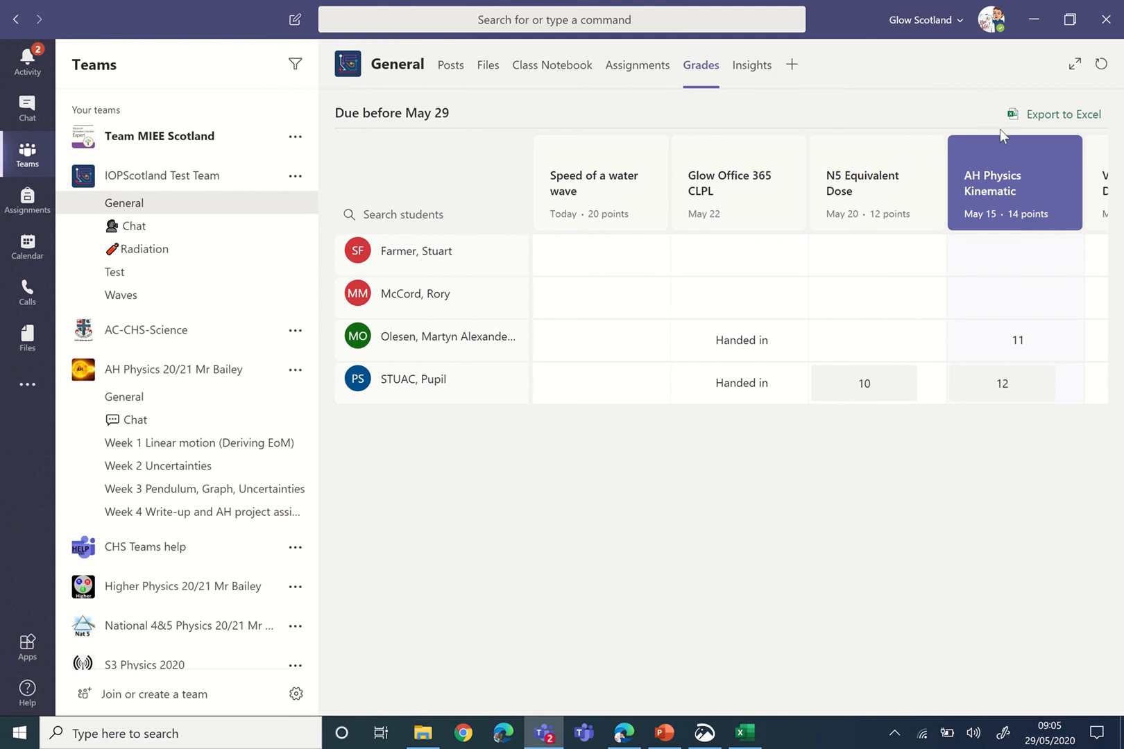
pyautogui.click(1049, 124)
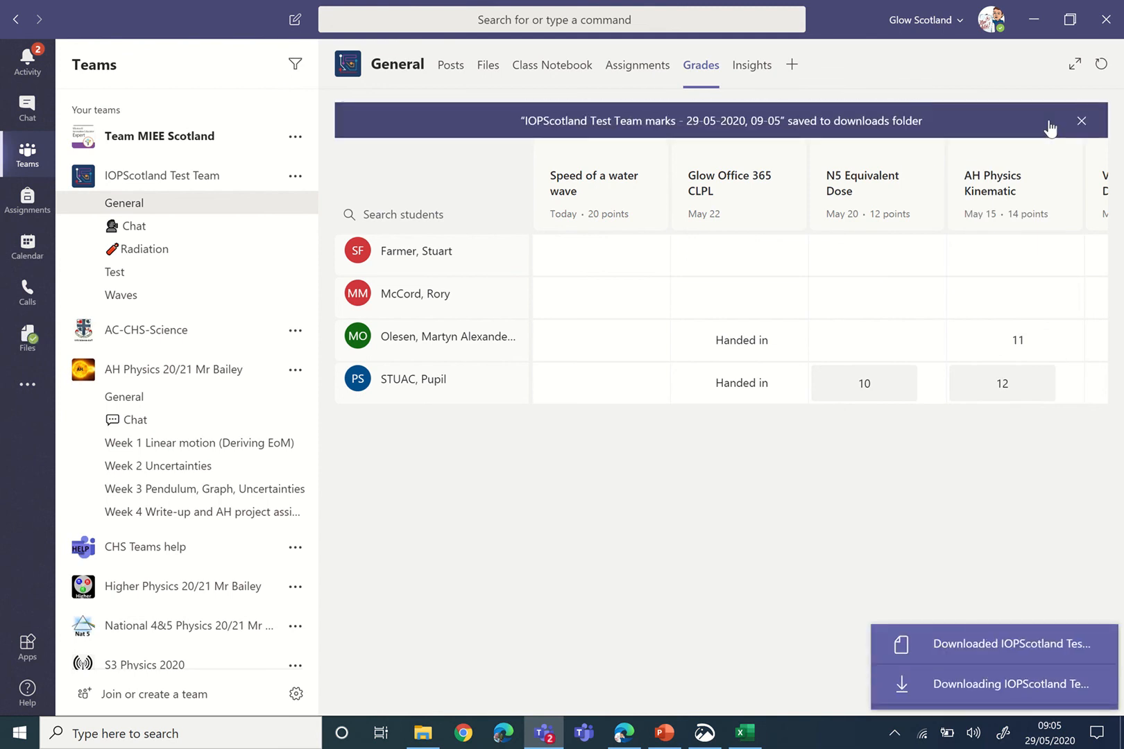
pyautogui.click(424, 736)
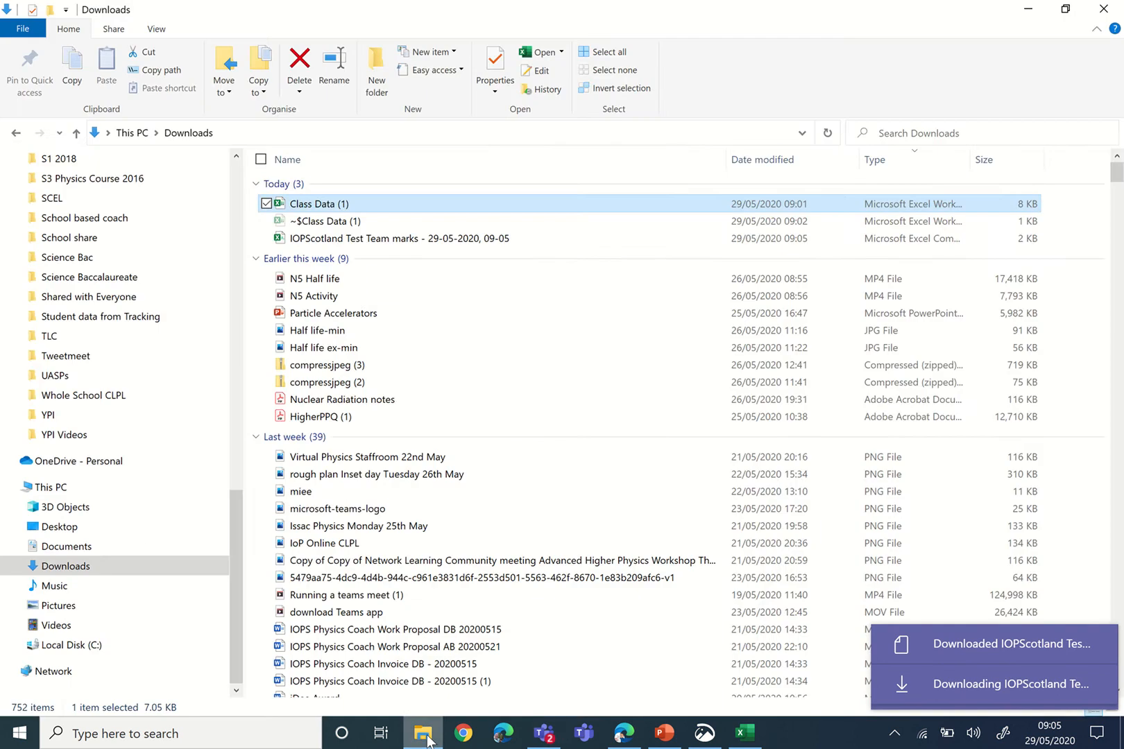
pyautogui.doubleClick(358, 244)
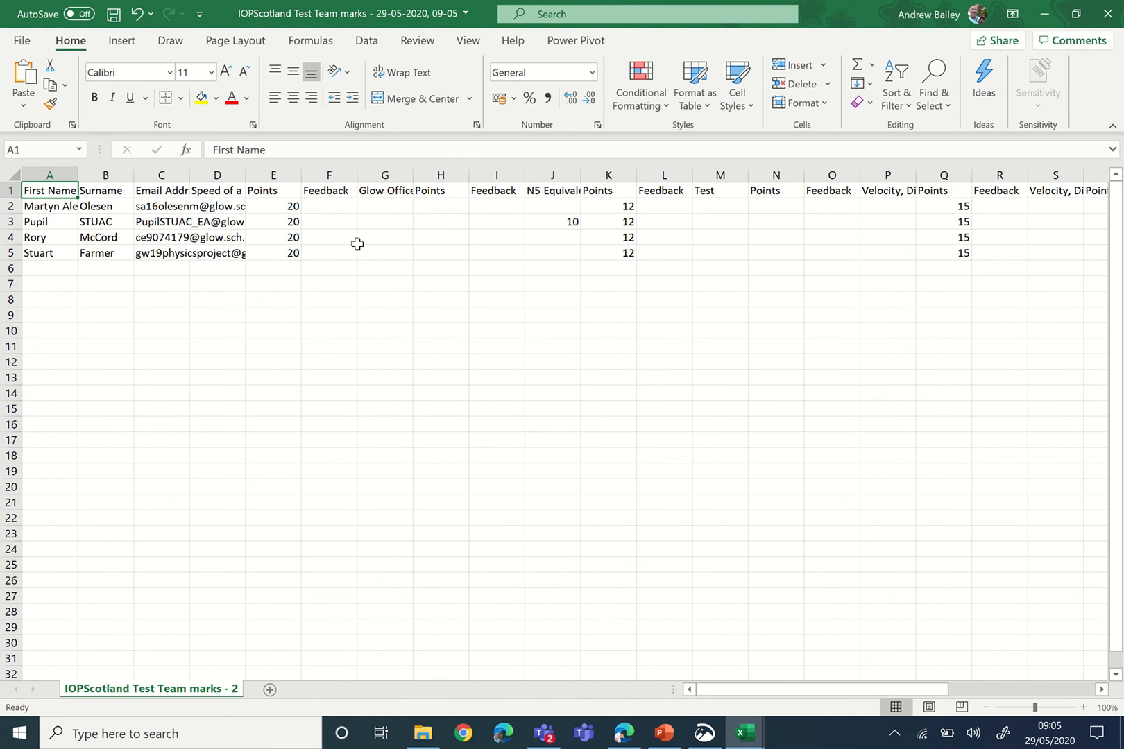
# Delete the Email Address column C from the marks sheet.
pyautogui.click(157, 174)
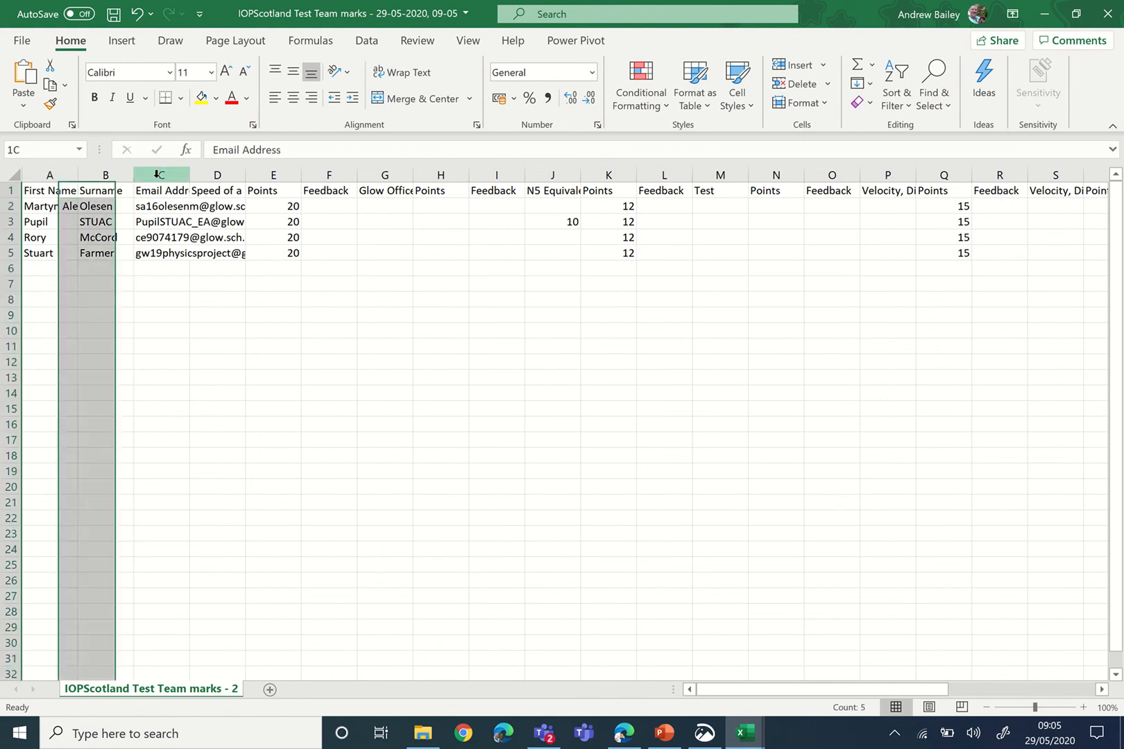
pyautogui.rightClick(157, 174)
pyautogui.click(215, 343)
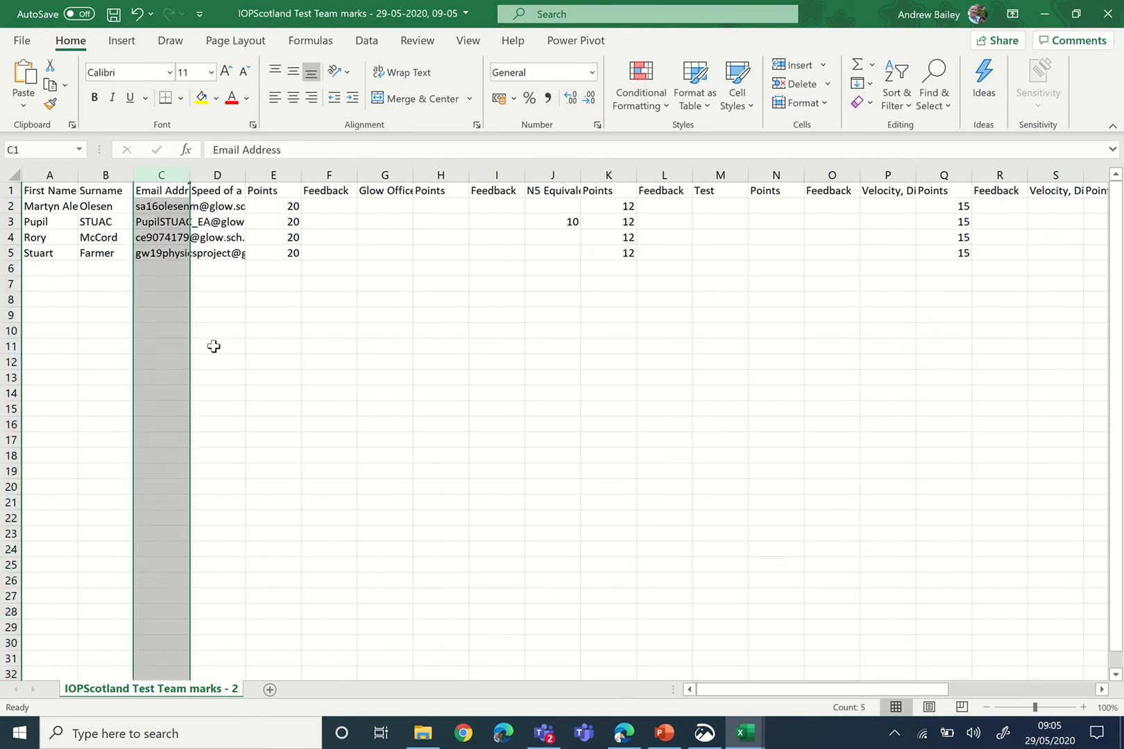
pyautogui.click(283, 320)
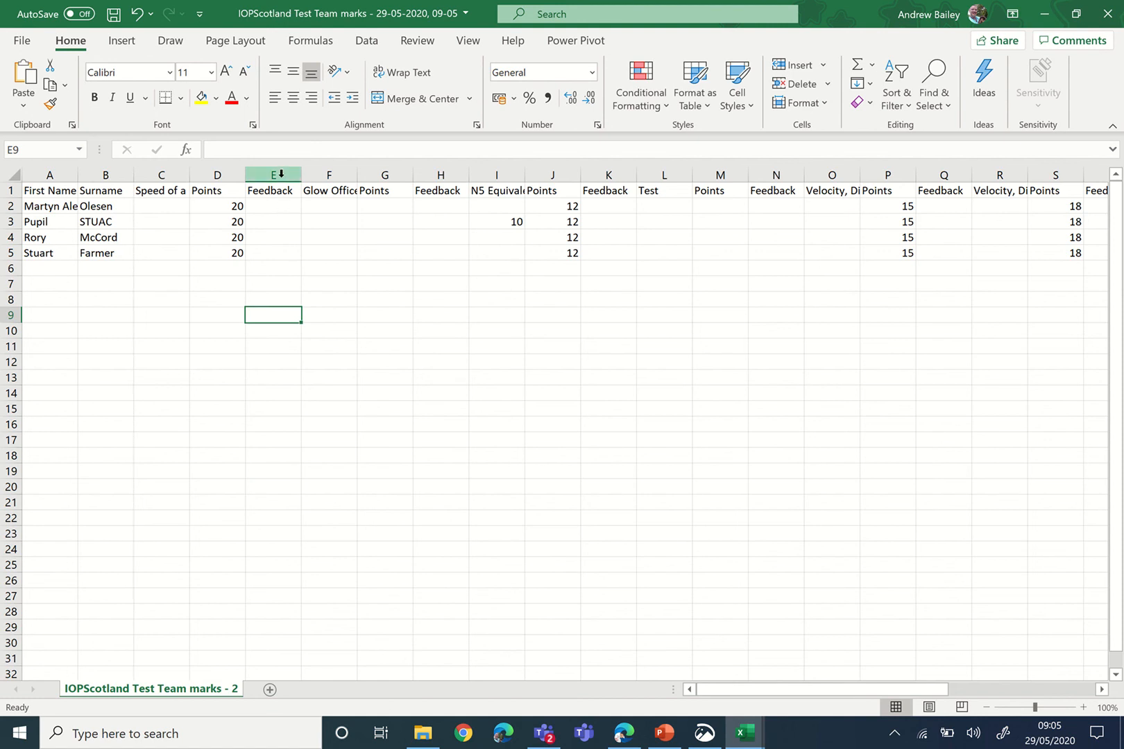
# Try to delete the Feedback columns E, H, K, N and Q together.
pyautogui.click(280, 173)
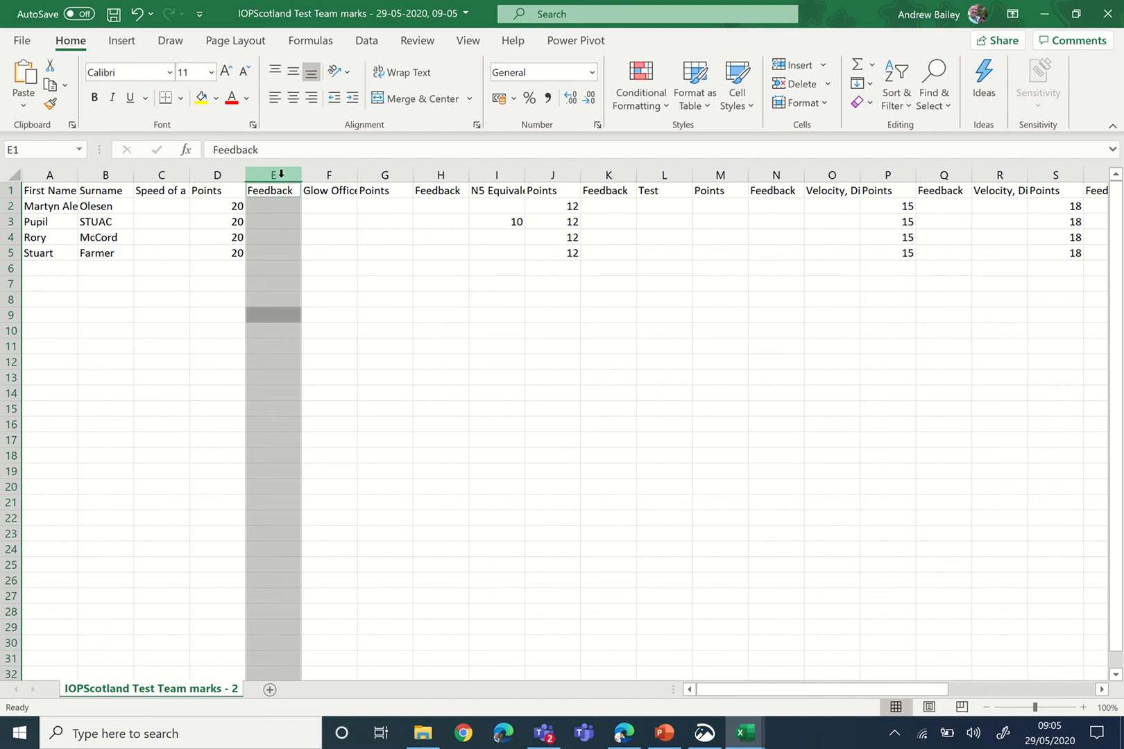
pyautogui.keyDown('ctrl'); pyautogui.click(443, 173); pyautogui.keyUp('ctrl')
pyautogui.keyDown('ctrl'); pyautogui.click(621, 173); pyautogui.keyUp('ctrl')
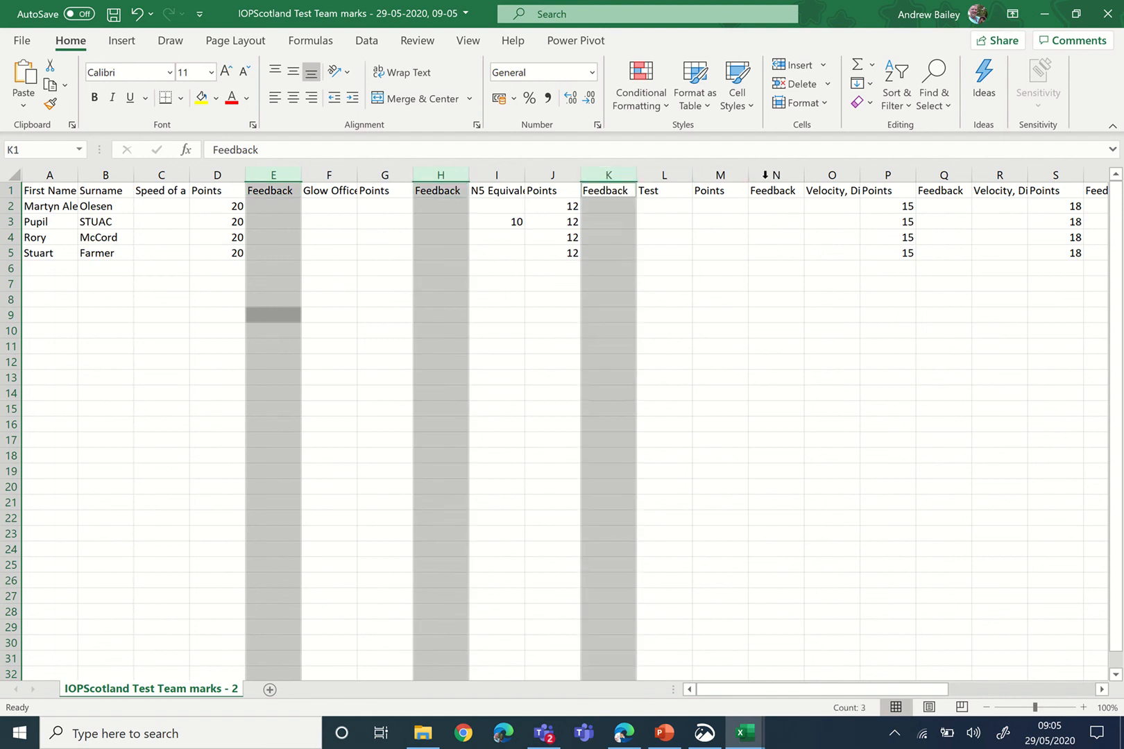
pyautogui.keyDown('ctrl'); pyautogui.click(767, 175); pyautogui.keyUp('ctrl')
pyautogui.keyDown('ctrl'); pyautogui.click(945, 175); pyautogui.keyUp('ctrl')
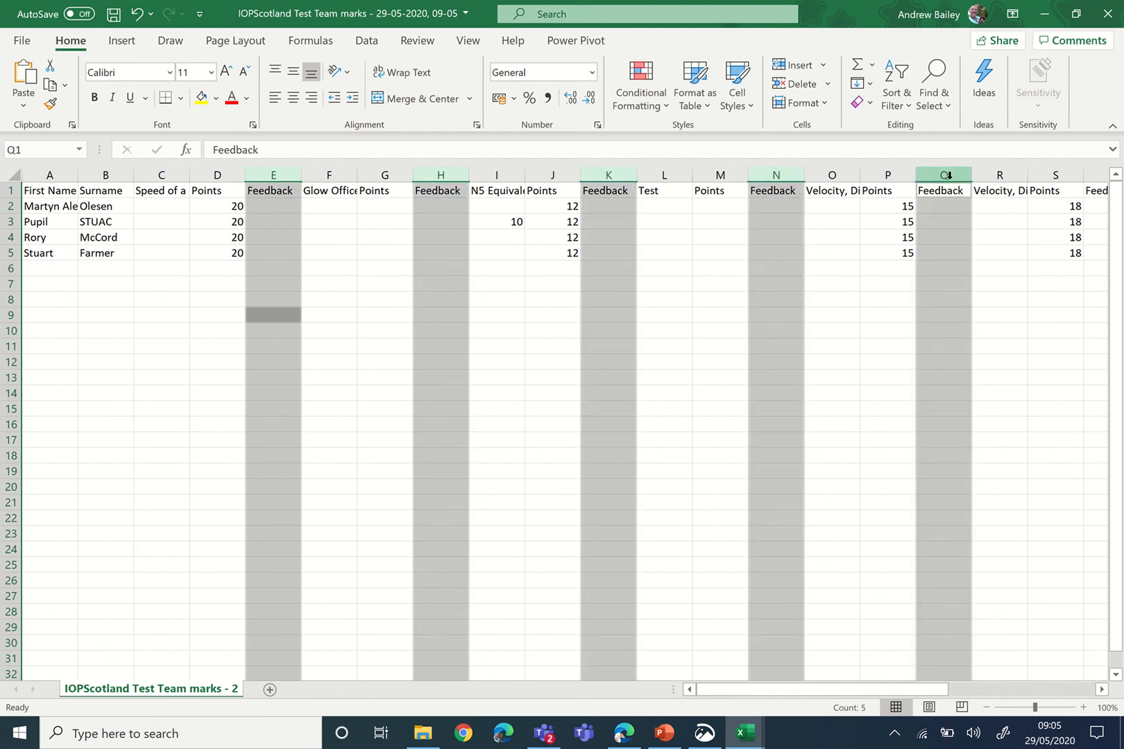
pyautogui.rightClick(948, 179)
pyautogui.click(1011, 344)
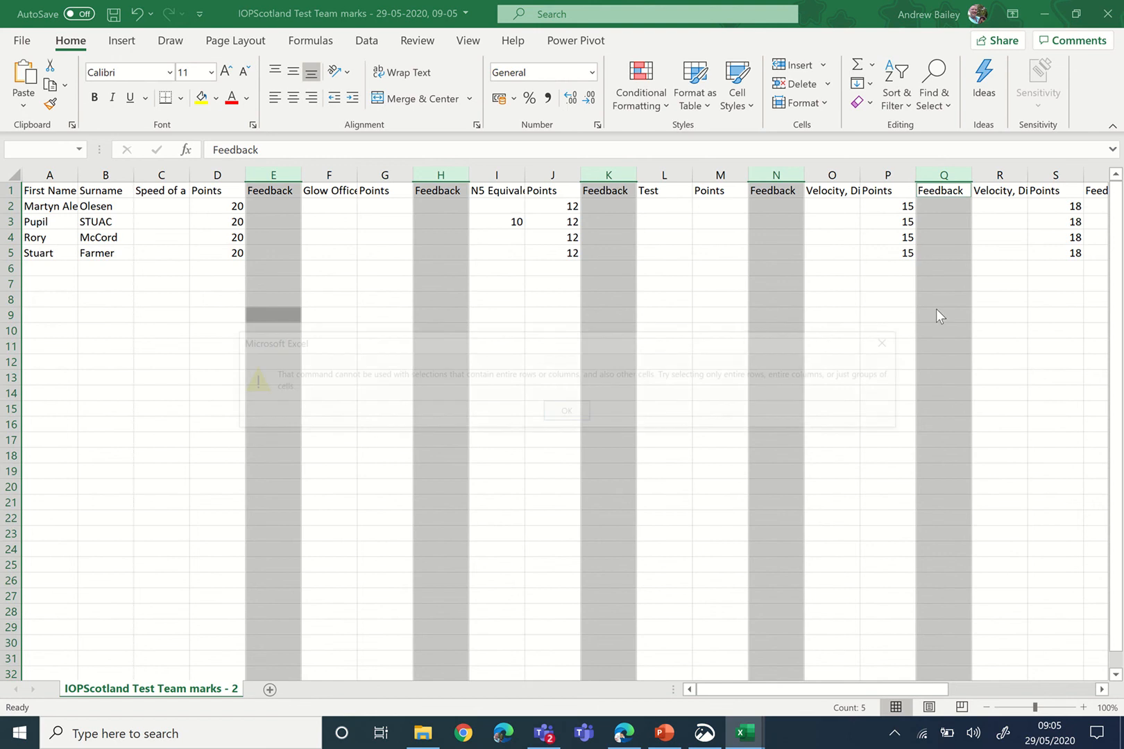
pyautogui.click(569, 414)
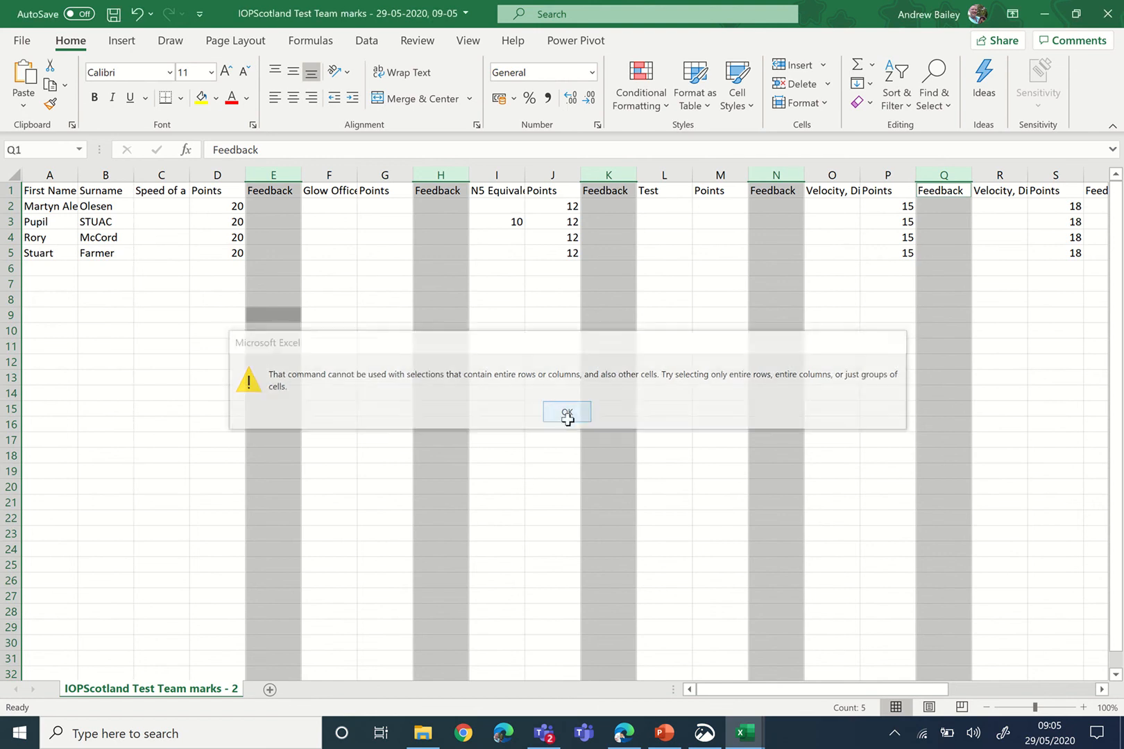
# Delete the Feedback columns one at a time, from the Speed of a water wave assignment through H Electric fields.
pyautogui.click(266, 175)
pyautogui.rightClick(268, 179)
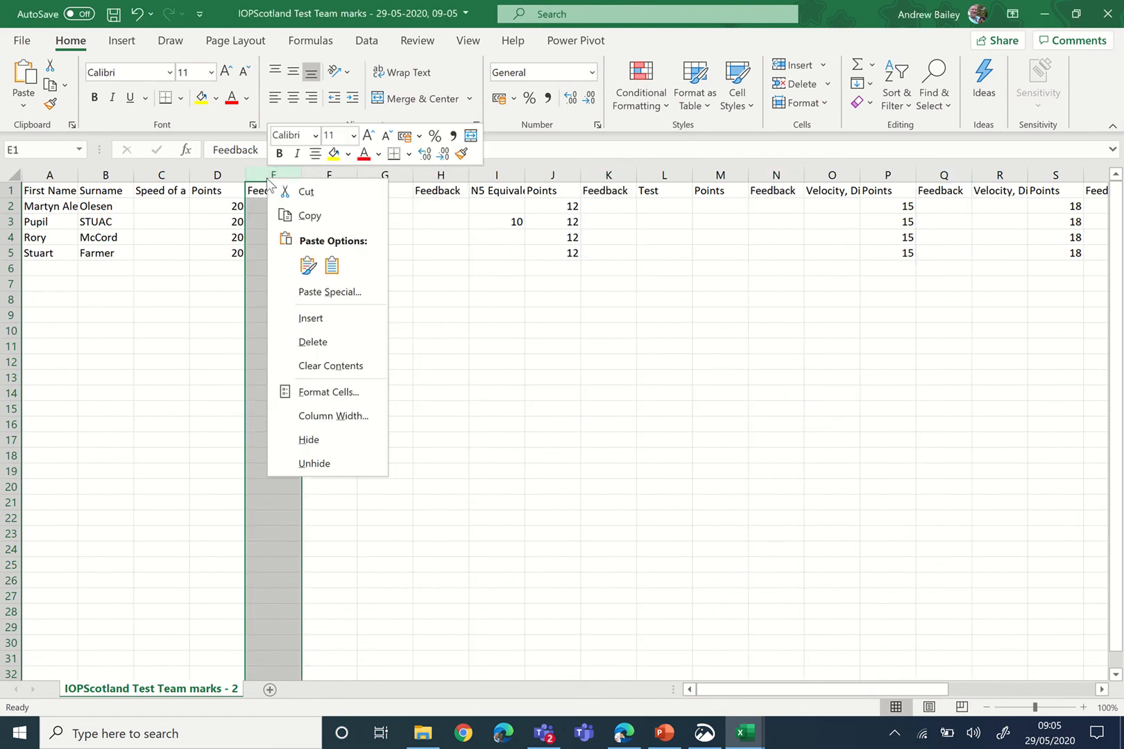
pyautogui.click(308, 340)
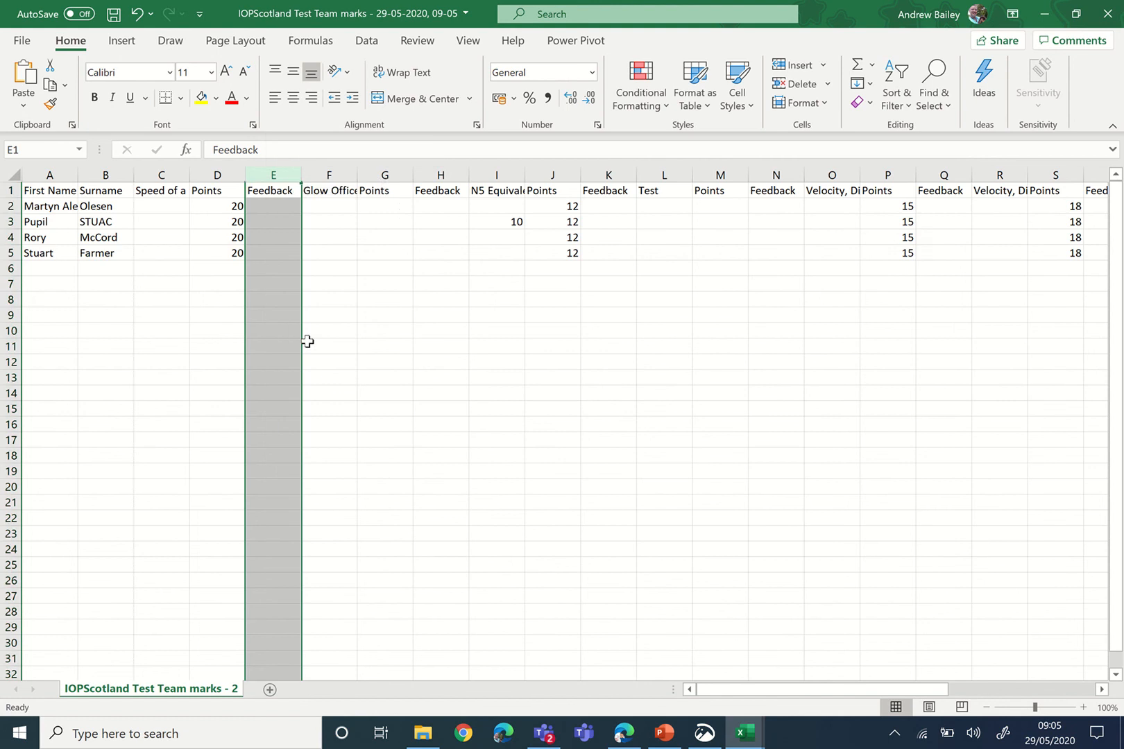
pyautogui.click(387, 174)
pyautogui.hotkey('ctrl', '-')
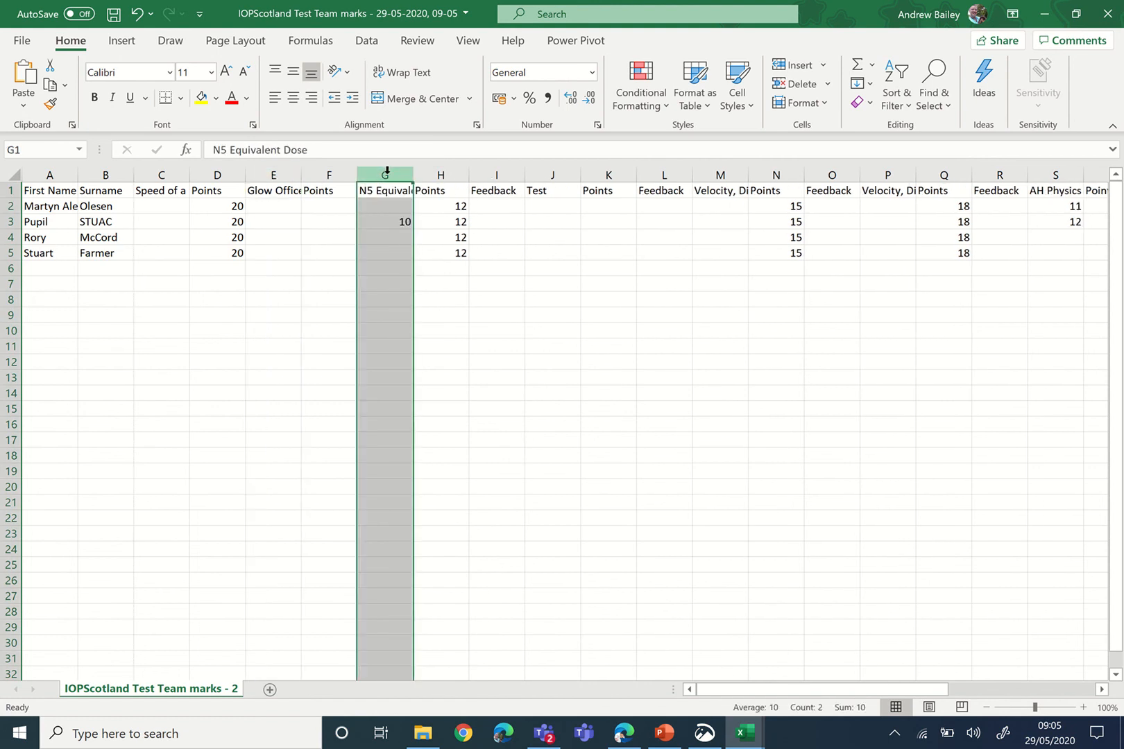
pyautogui.click(509, 173)
pyautogui.hotkey('ctrl', '-')
pyautogui.click(604, 172)
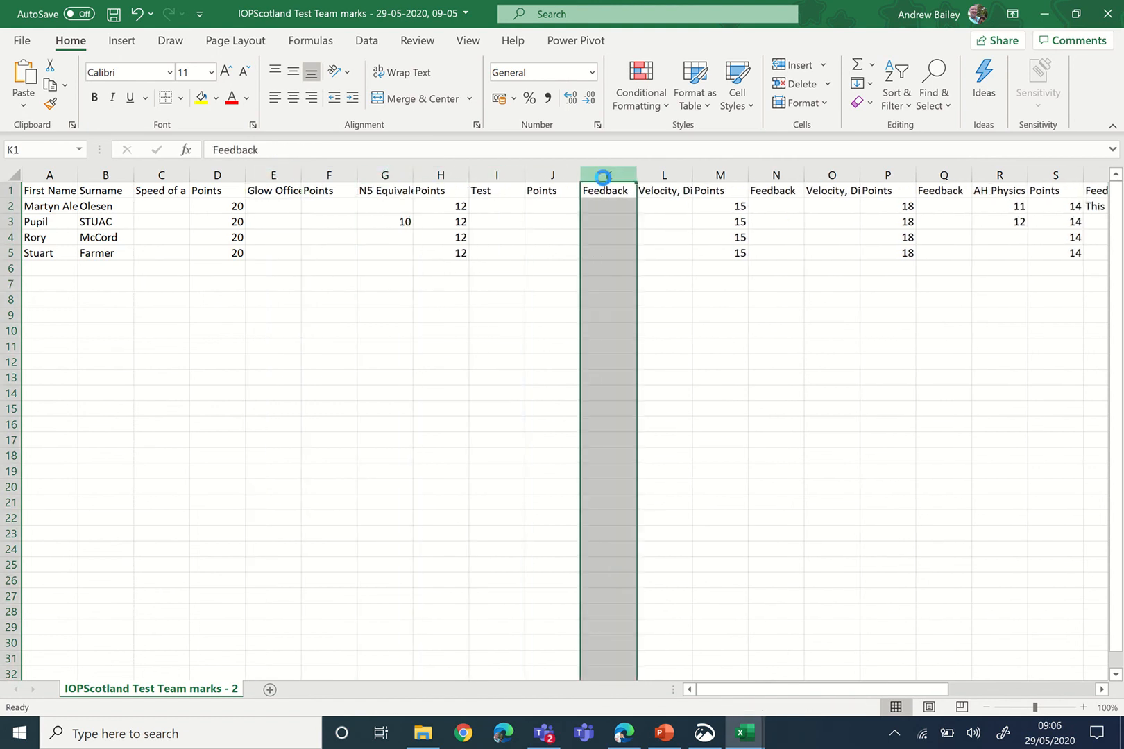
pyautogui.hotkey('ctrl', '-')
pyautogui.click(706, 174)
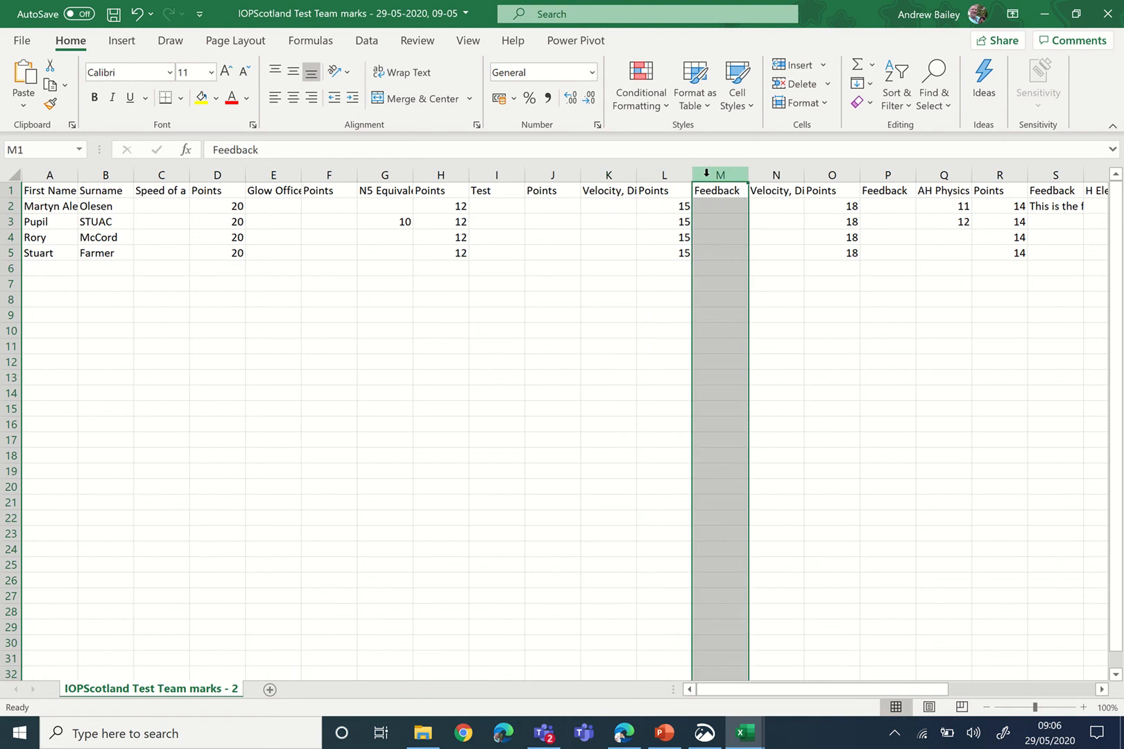
pyautogui.hotkey('ctrl', '-')
pyautogui.click(831, 173)
pyautogui.hotkey('ctrl', '-')
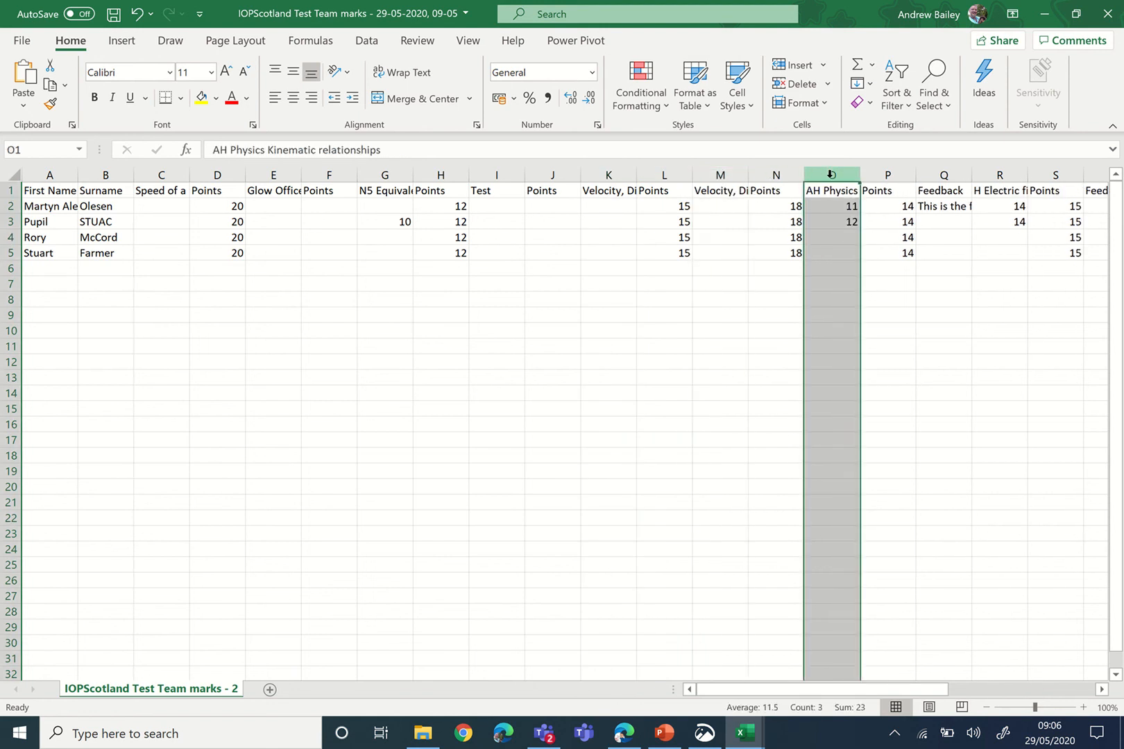
pyautogui.click(929, 174)
pyautogui.hotkey('ctrl', '-')
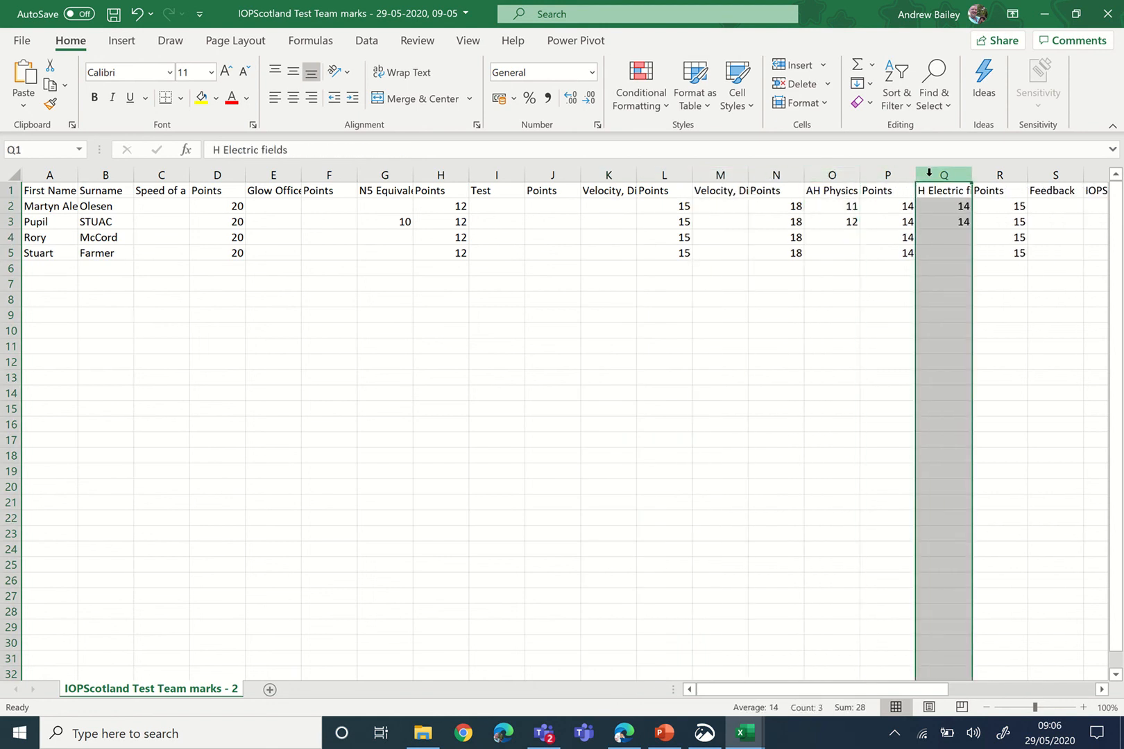
pyautogui.click(1040, 174)
pyautogui.hotkey('ctrl', '-')
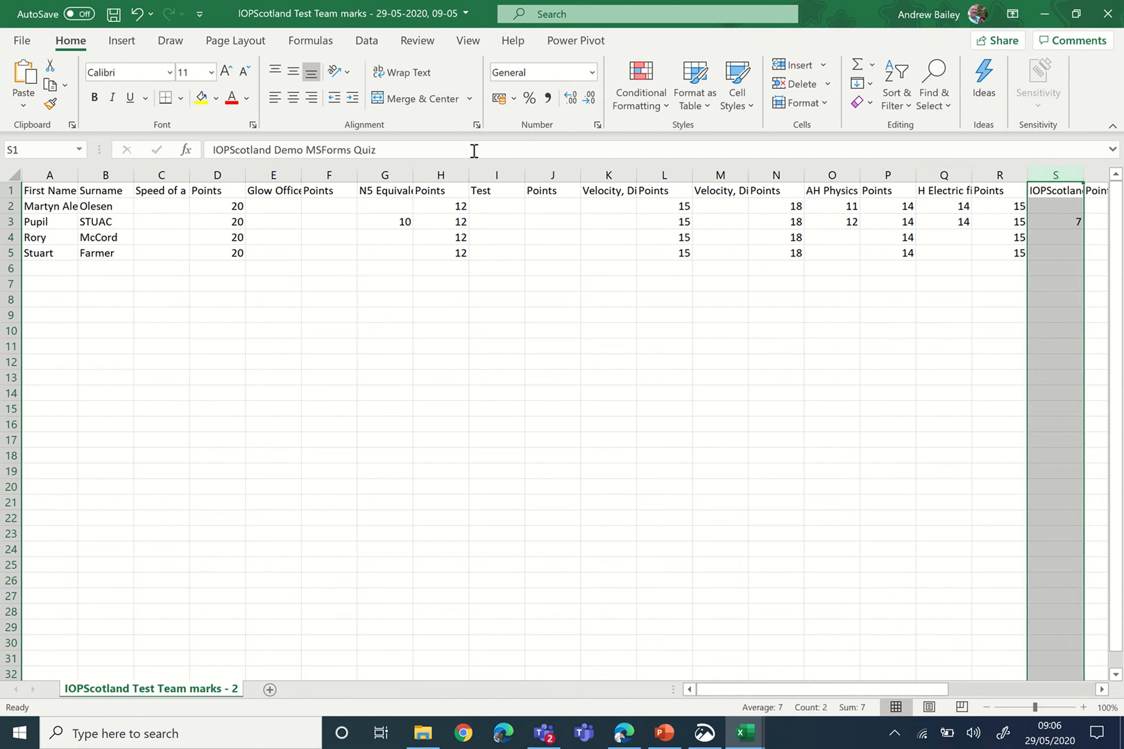
pyautogui.click(330, 172)
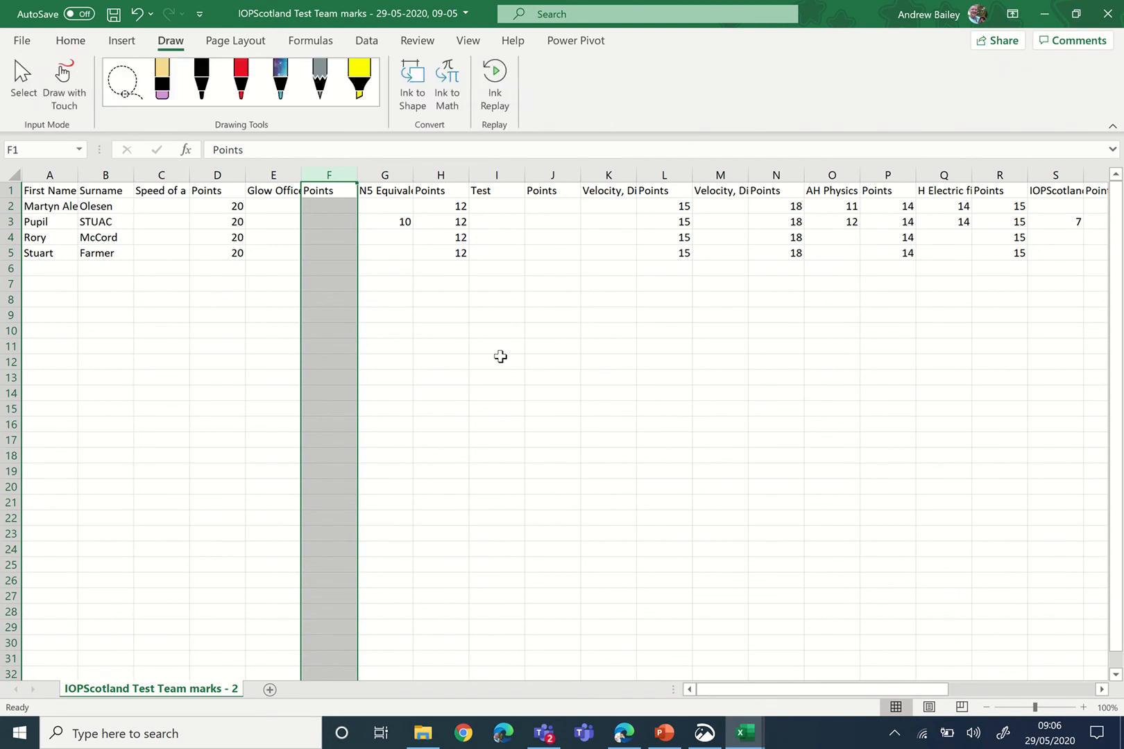
pyautogui.click(500, 358)
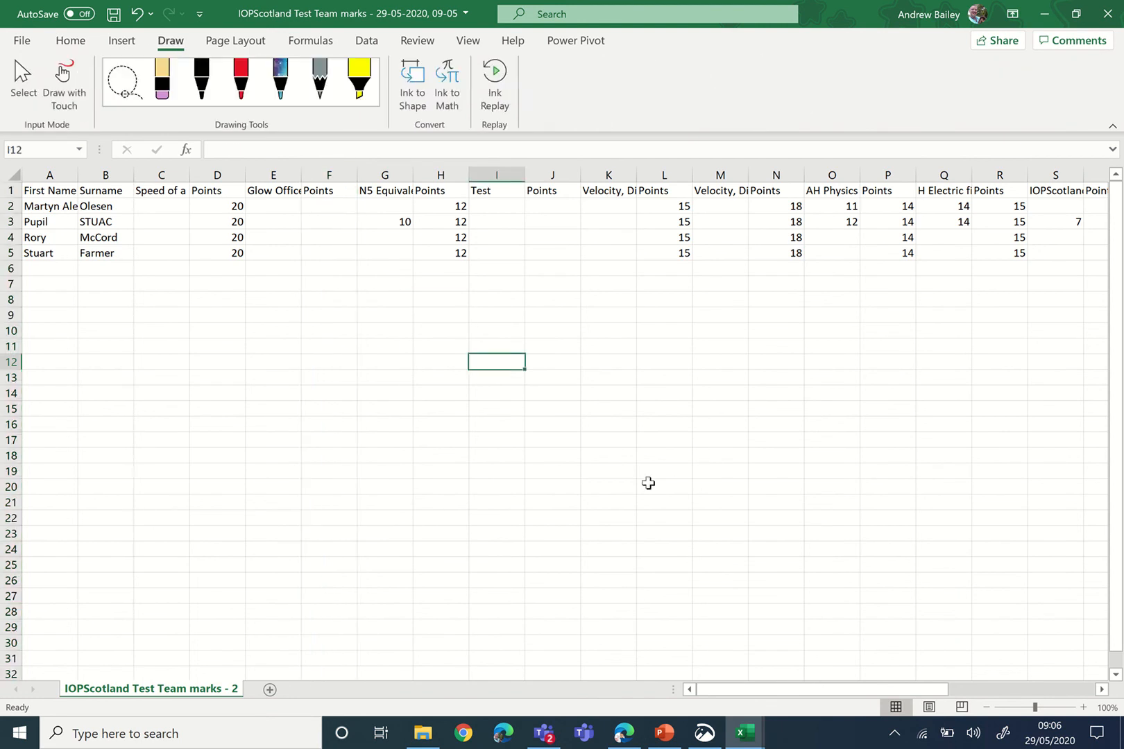